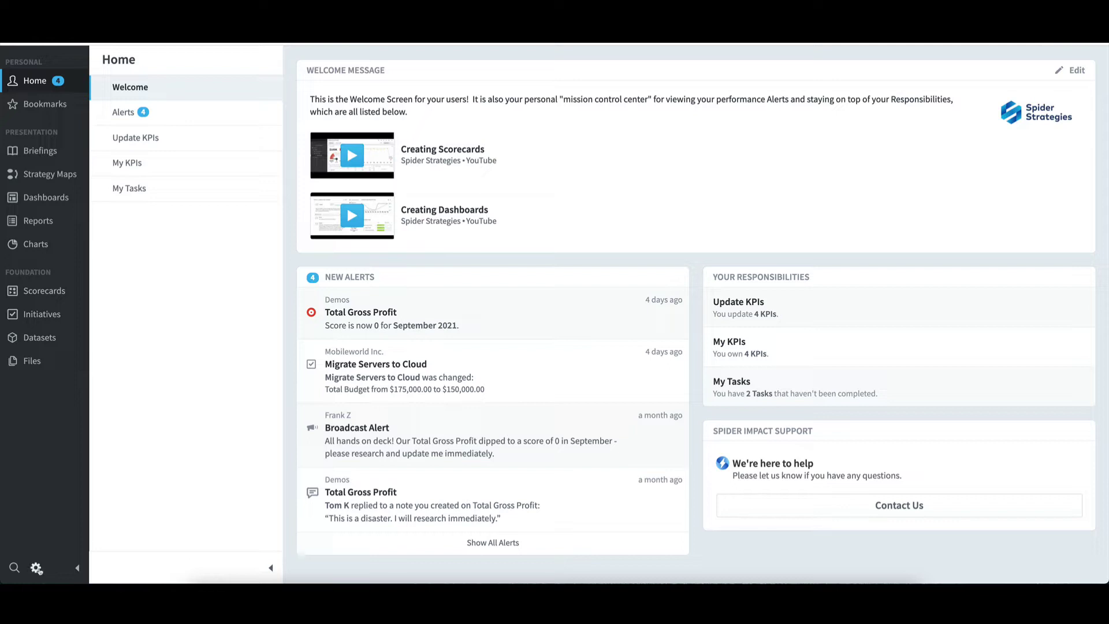
# - Open the old user's account under Administration > Users and replace its username with the new user's
pyautogui.click(37, 569)
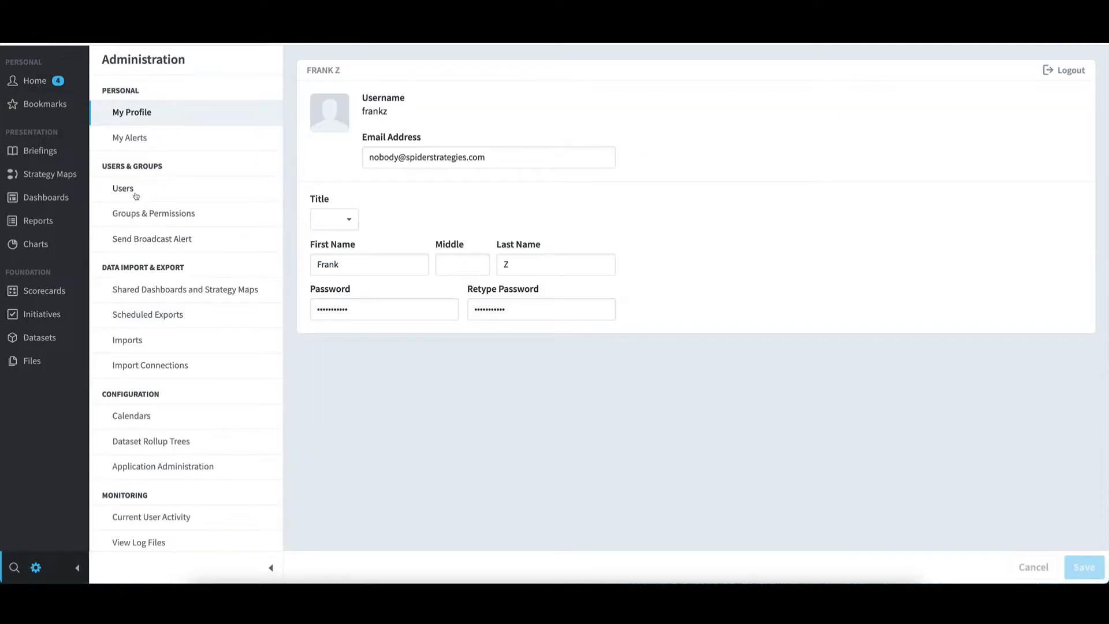
pyautogui.click(150, 192)
pyautogui.click(353, 130)
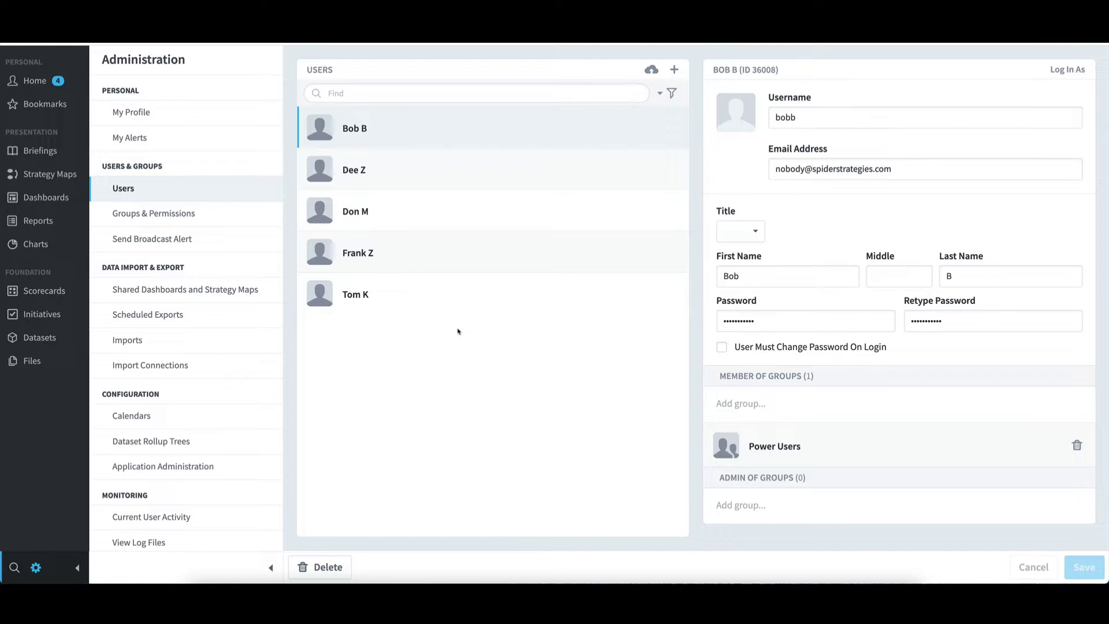
pyautogui.doubleClick(790, 122)
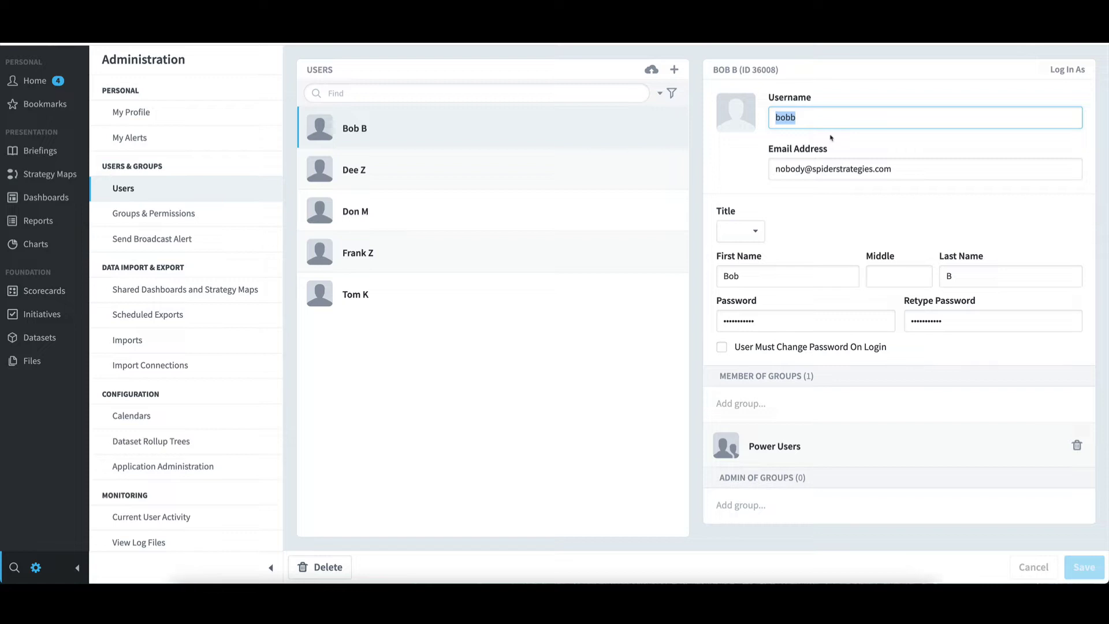
pyautogui.write('jane')
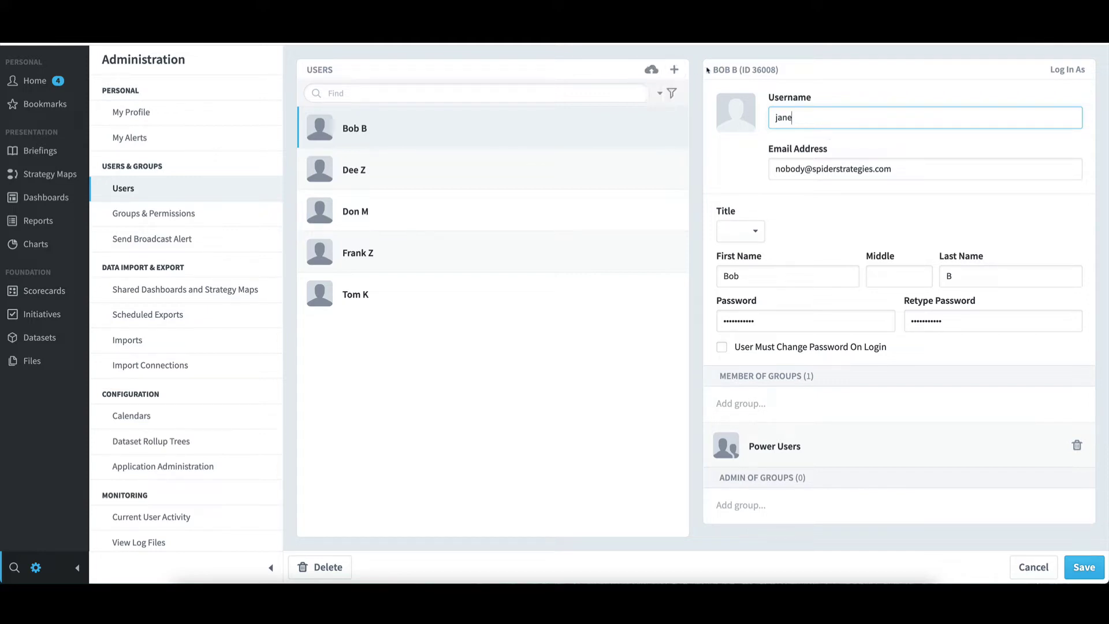
# - Start a new user and fill in the replacement's username, email, first and last name, and password
pyautogui.click(681, 73)
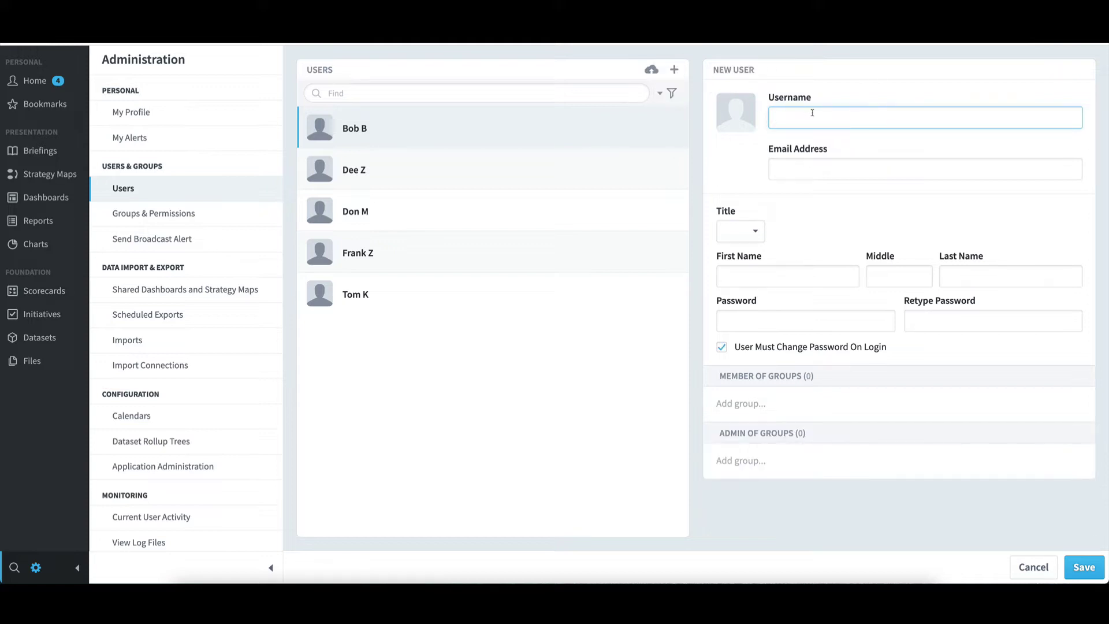
pyautogui.write('jane')
pyautogui.press('Tab')
pyautogui.write('nob')
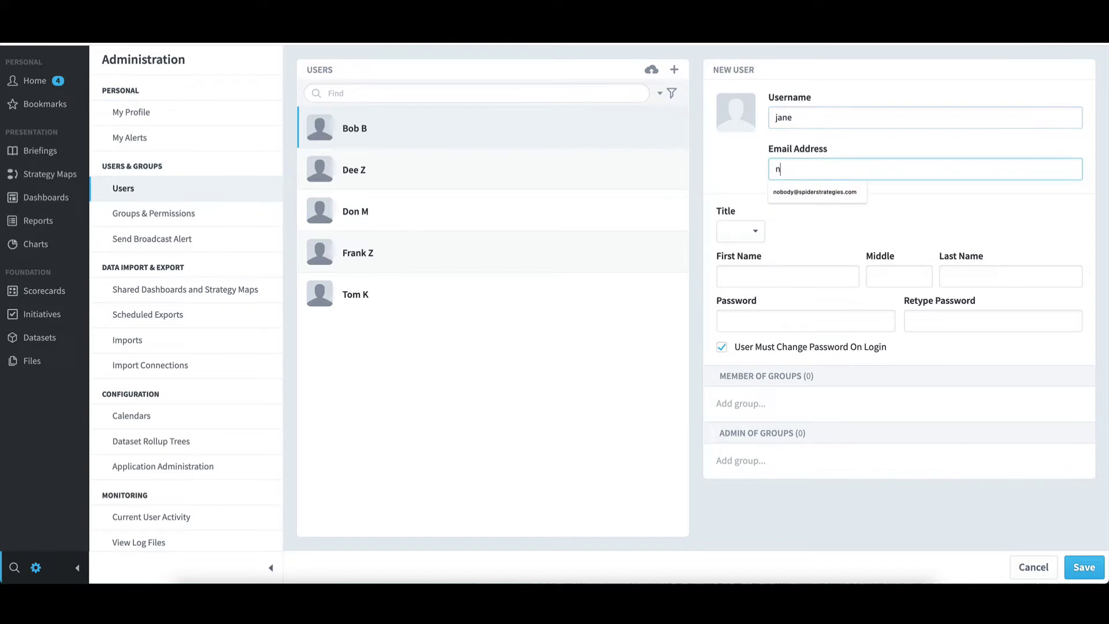
pyautogui.click(797, 191)
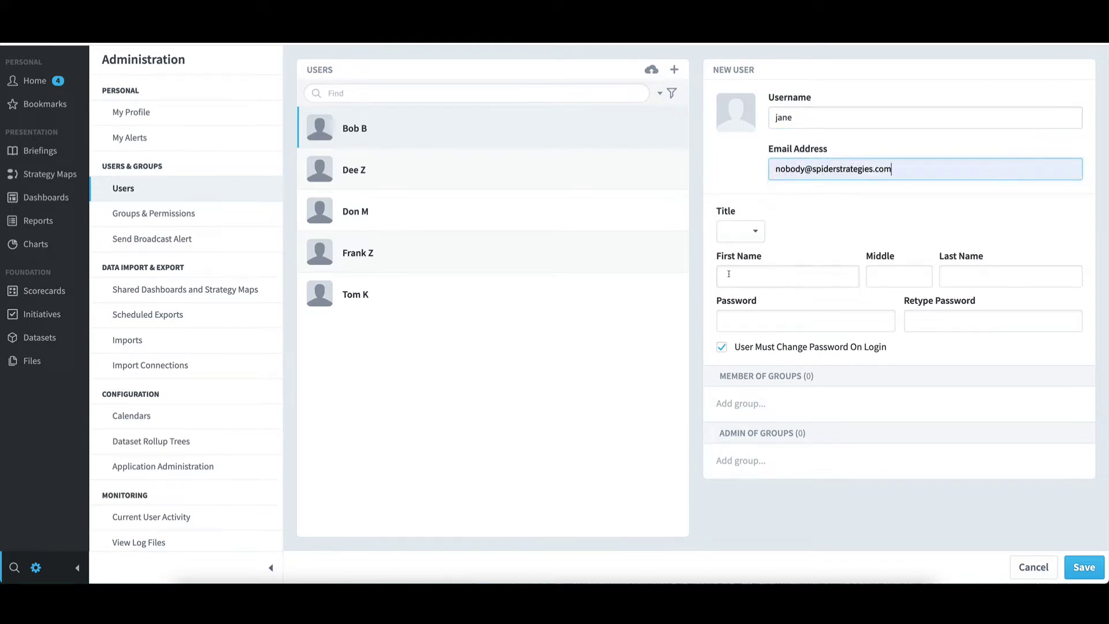
pyautogui.click(729, 275)
pyautogui.write('Jane')
pyautogui.click(969, 277)
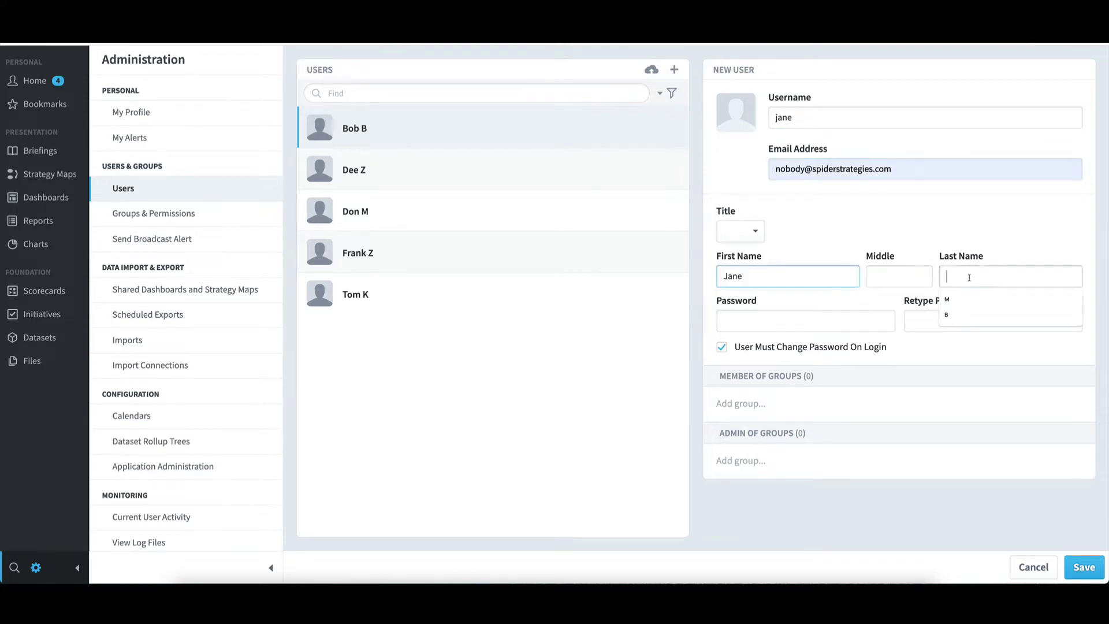
pyautogui.write('J')
pyautogui.click(725, 321)
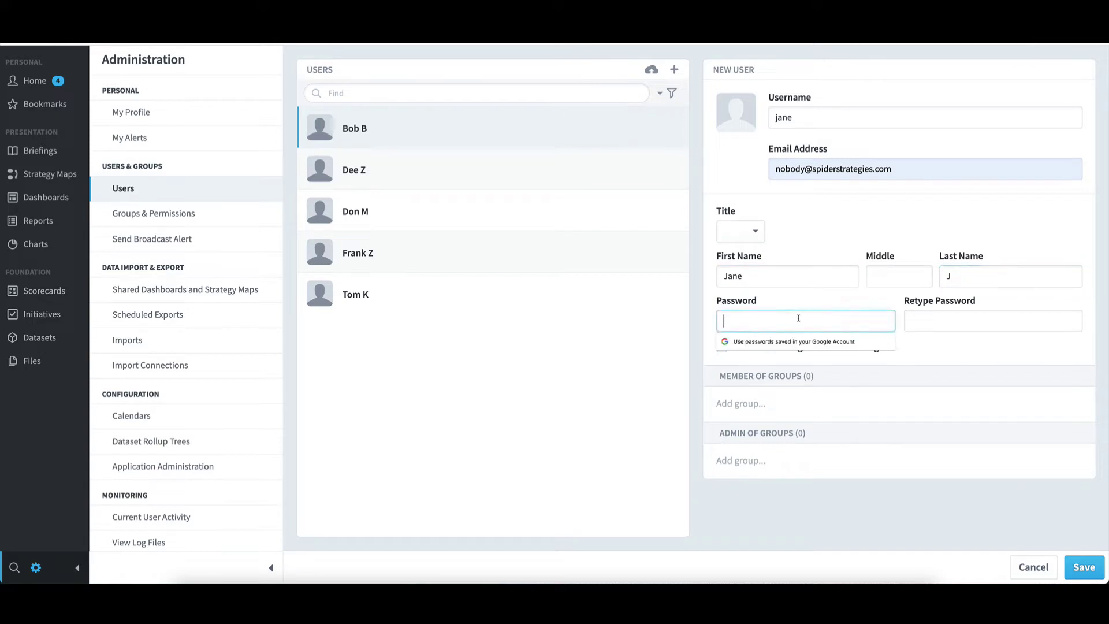
pyautogui.write('pass')
pyautogui.press('Tab')
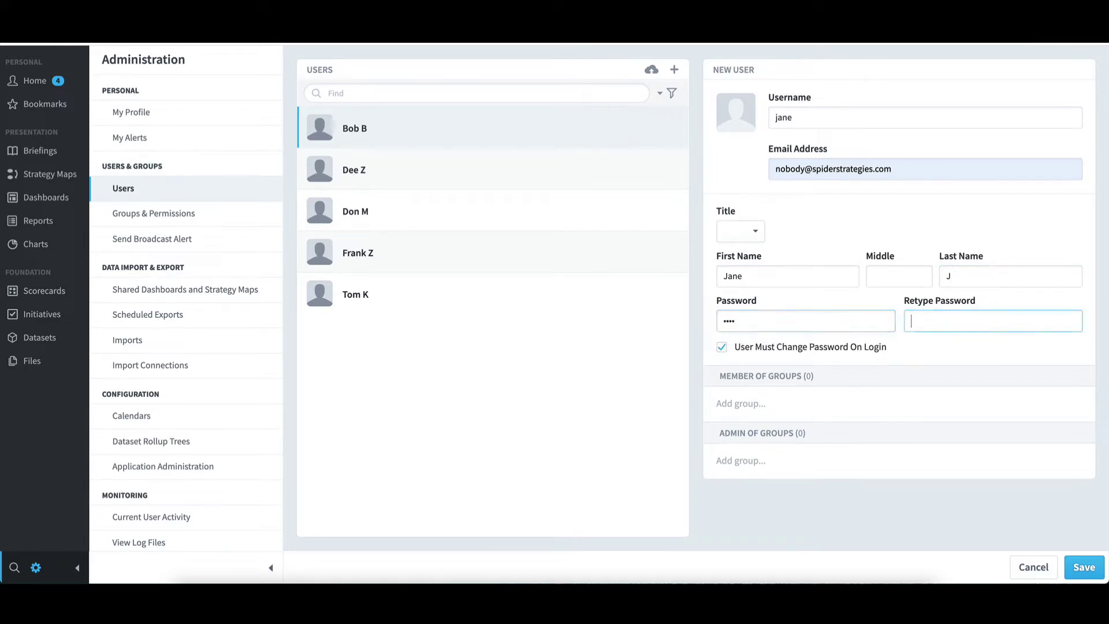
pyautogui.write('pass')
# - Turn off the forced password change, add the user to Power Users, and save the account
pyautogui.click(754, 349)
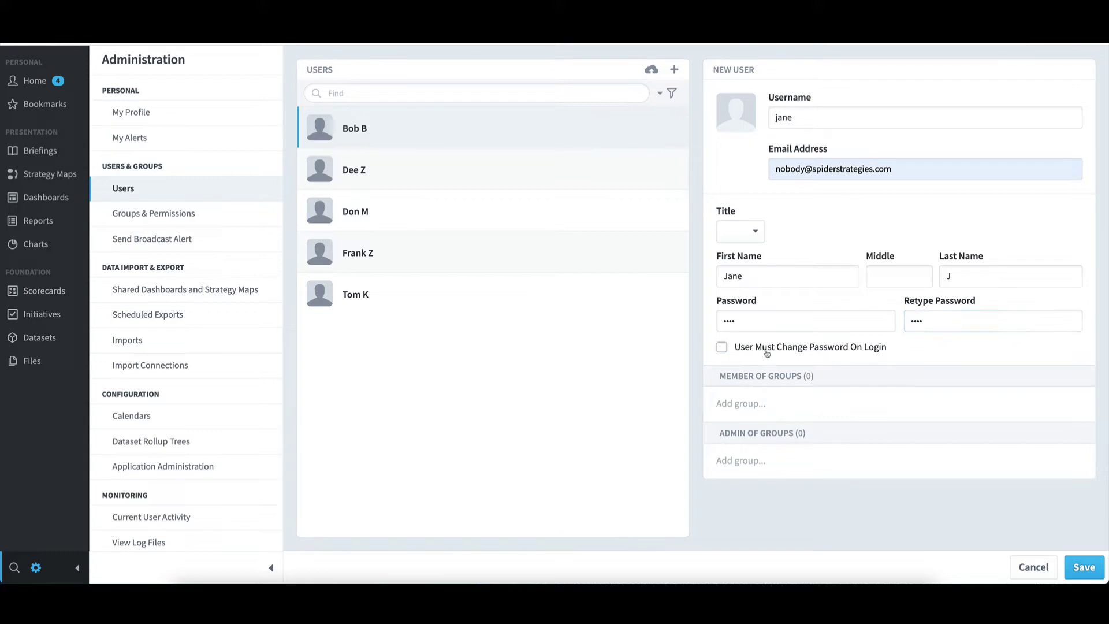
pyautogui.click(765, 403)
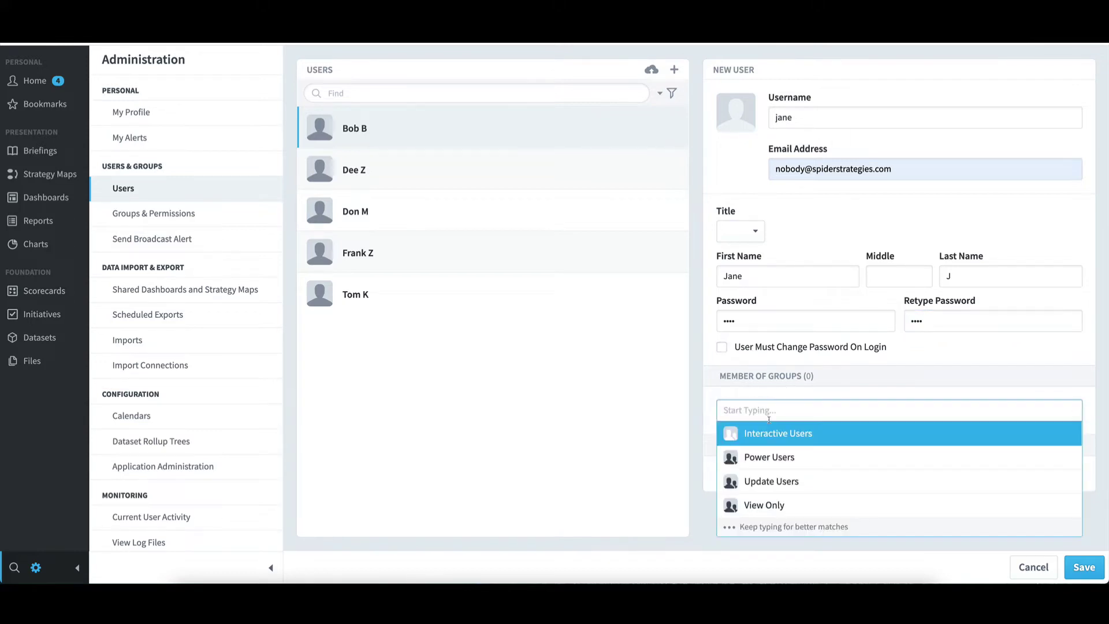
pyautogui.click(781, 456)
pyautogui.click(1001, 388)
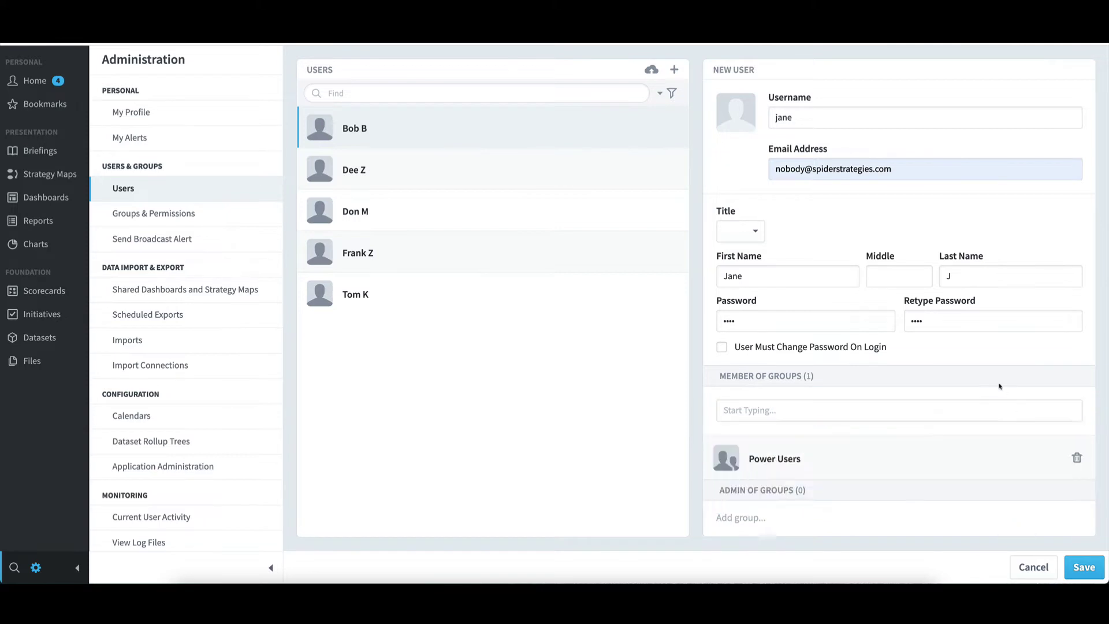
pyautogui.click(1086, 567)
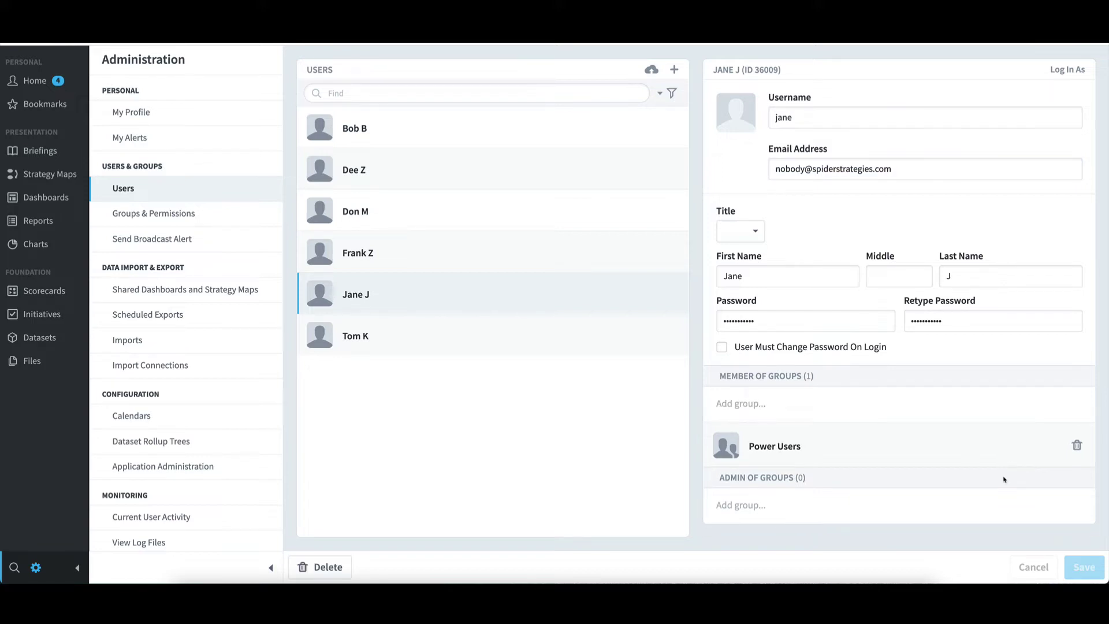
# - Open the Training Revenue KPI under Financial > Increase Revenue in edit mode
pyautogui.click(55, 294)
pyautogui.click(147, 175)
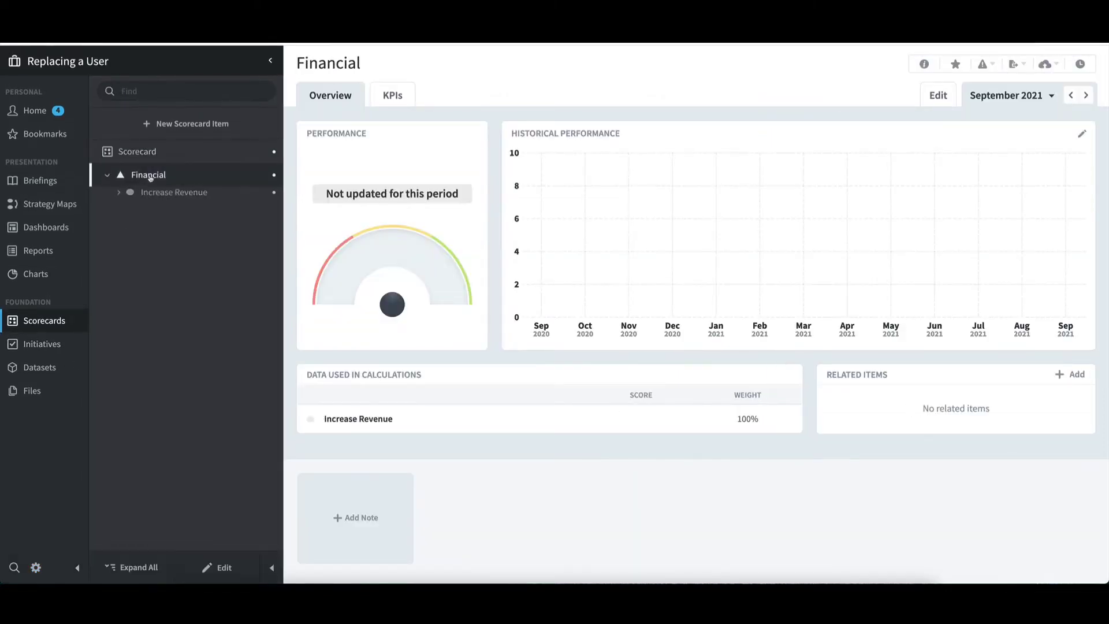
pyautogui.click(163, 199)
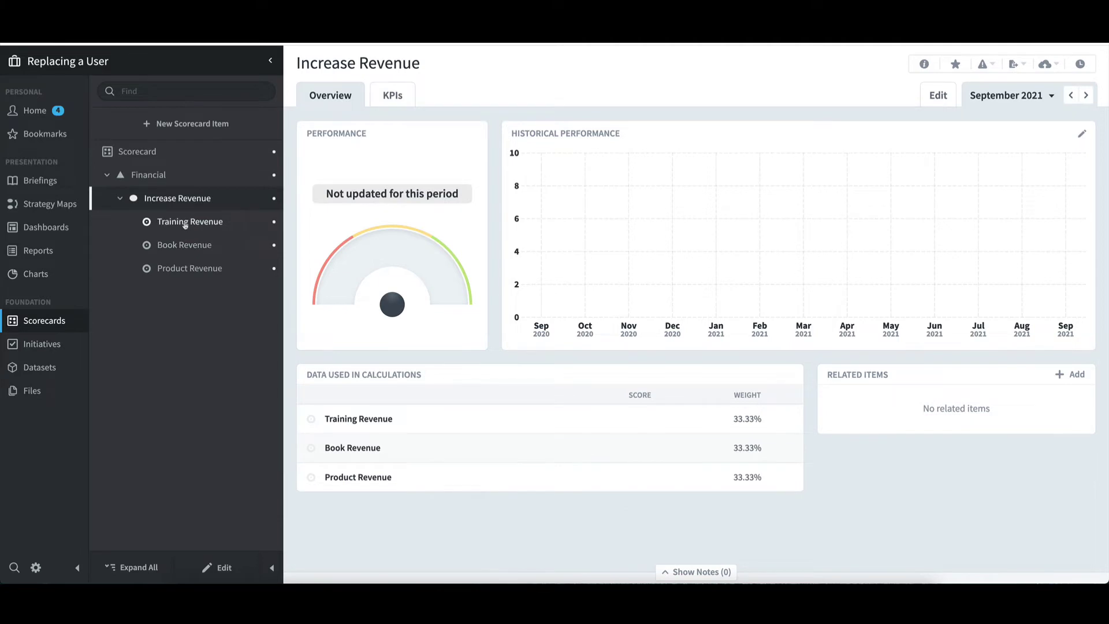
pyautogui.click(186, 223)
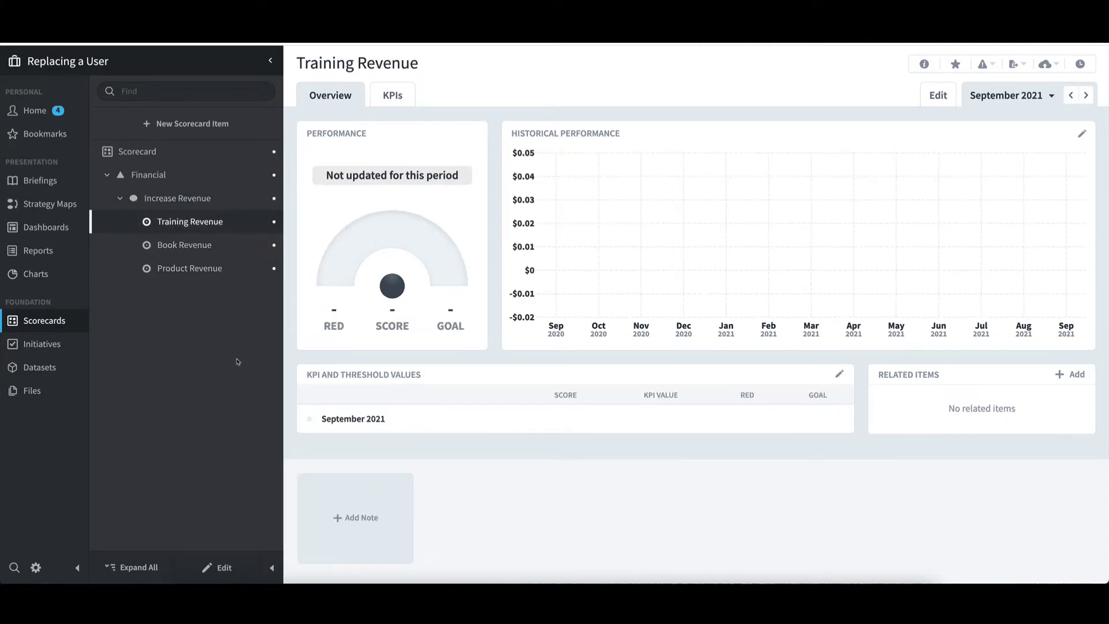
pyautogui.click(223, 575)
pyautogui.scroll(-4, 486, 472)
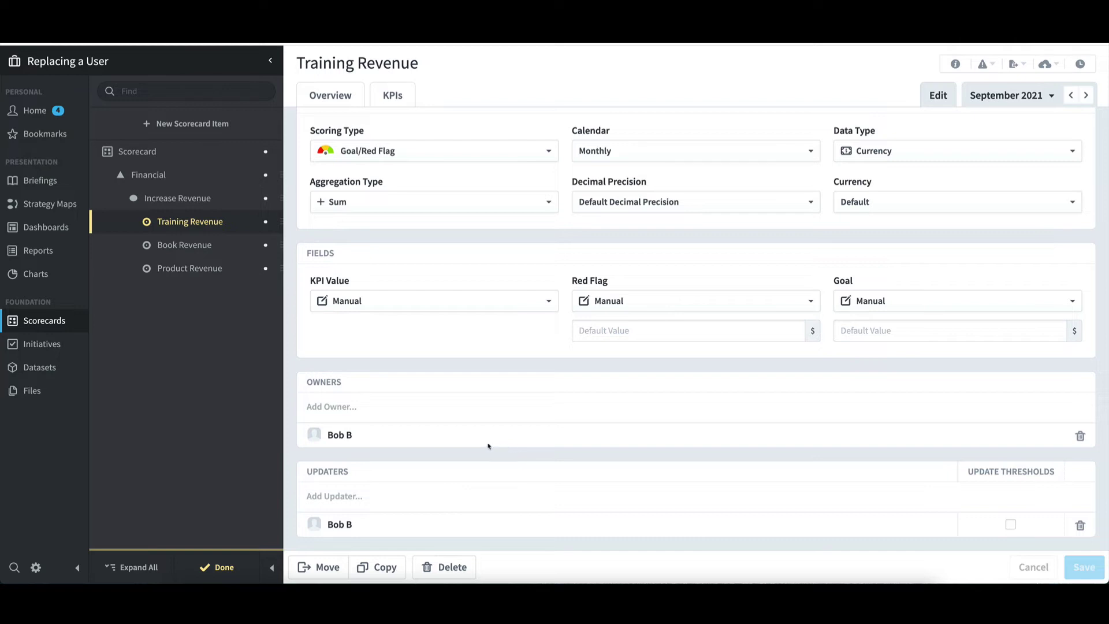
# - Add the replacement user as owner and updater, save, finish editing, and return to Administration
pyautogui.click(341, 407)
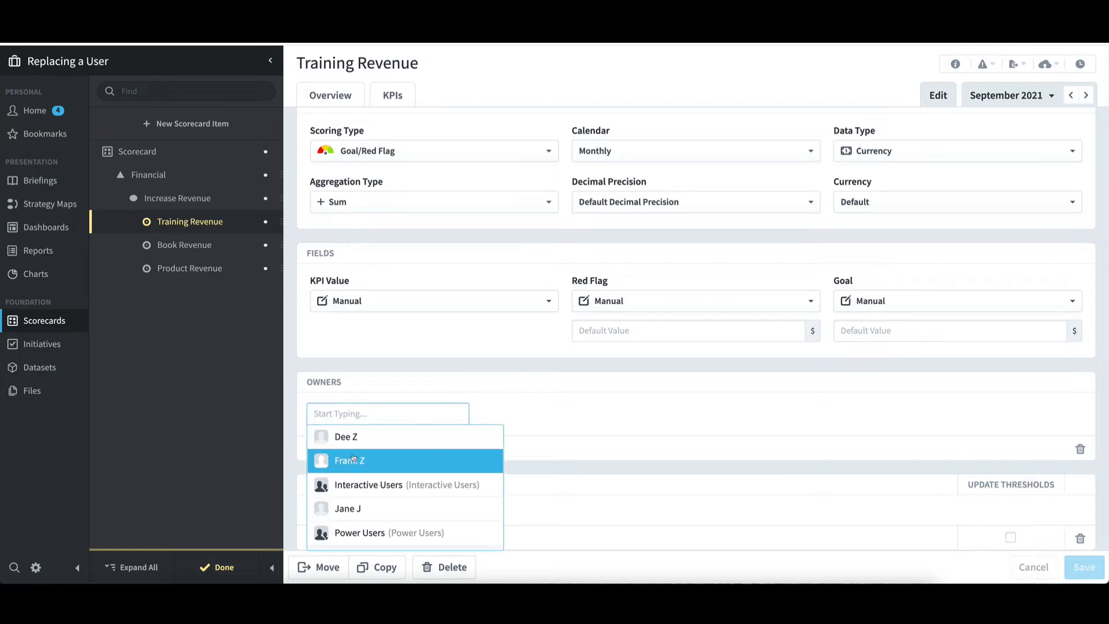
pyautogui.click(381, 510)
pyautogui.click(381, 475)
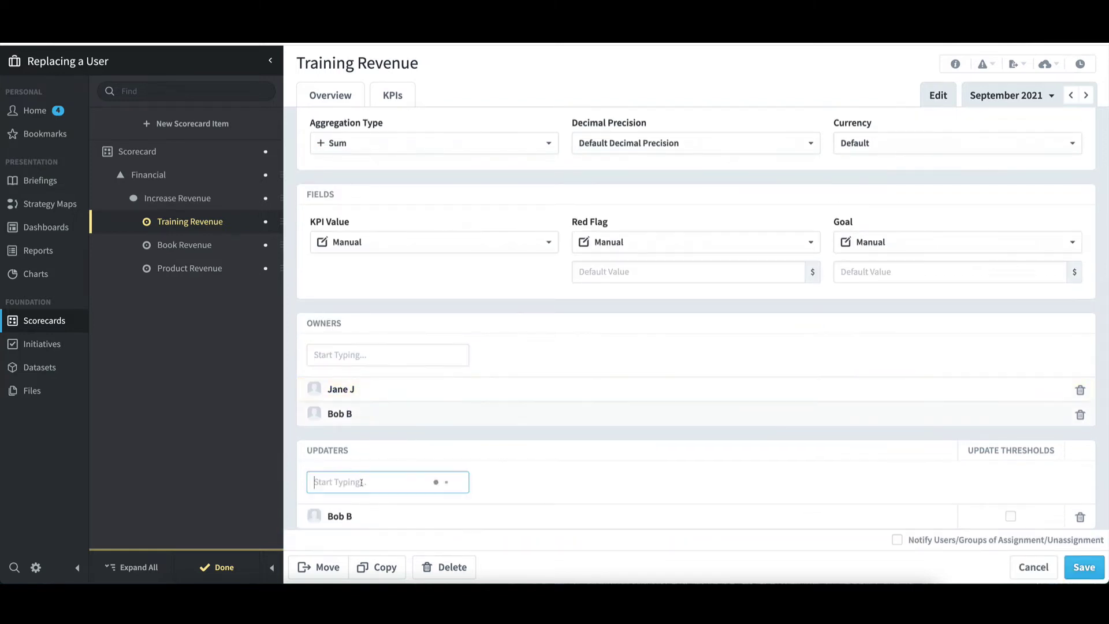
pyautogui.click(355, 415)
pyautogui.scroll(-1, 653, 389)
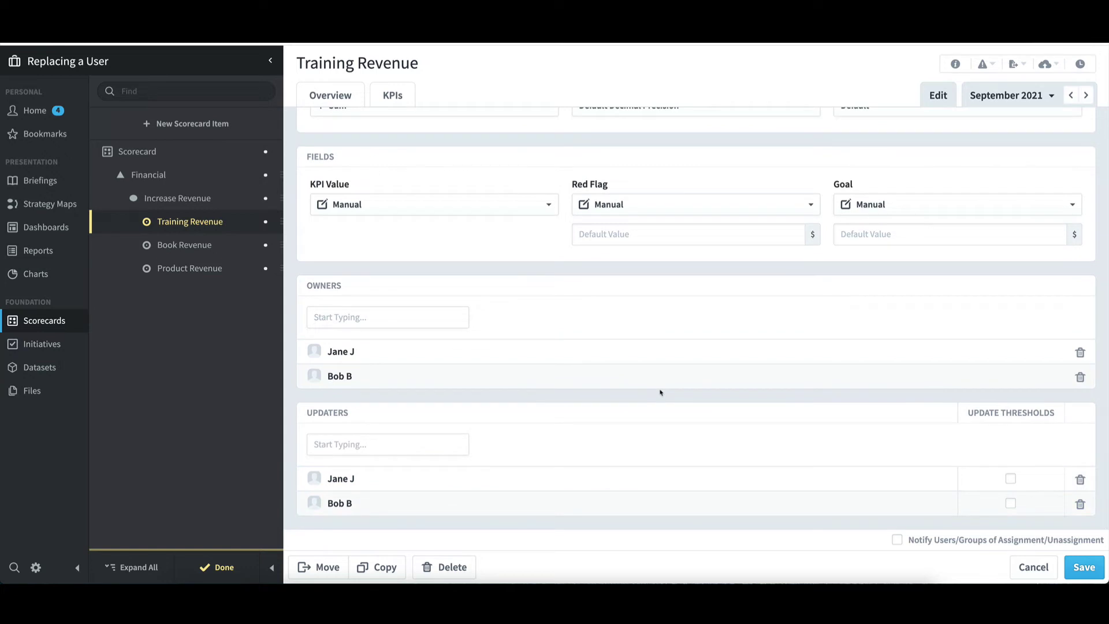
pyautogui.click(1081, 567)
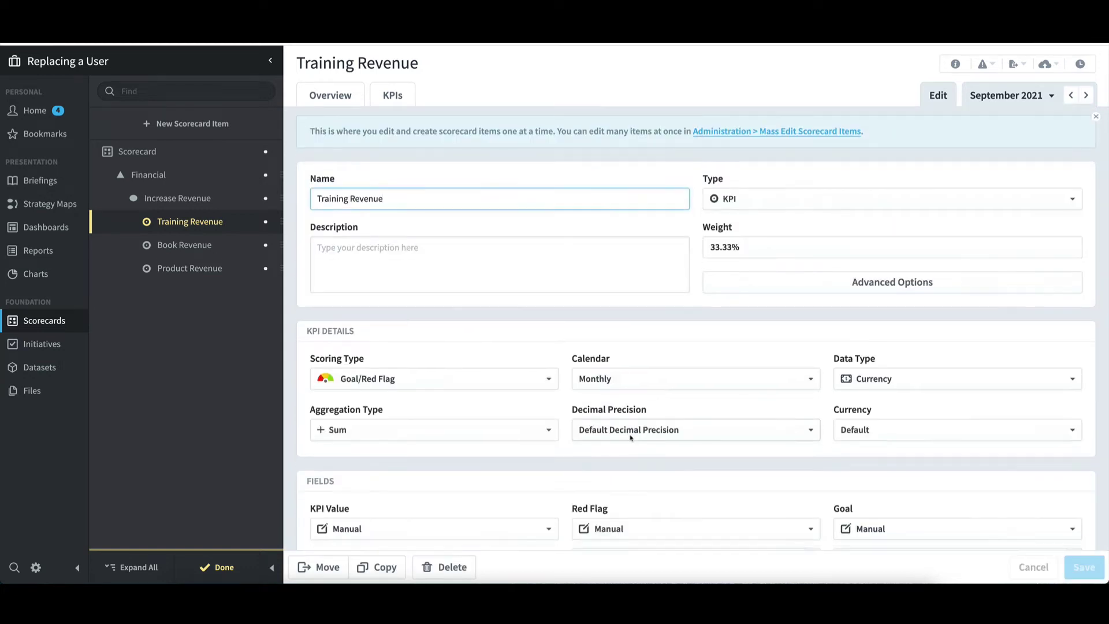
pyautogui.scroll(-5, 641, 404)
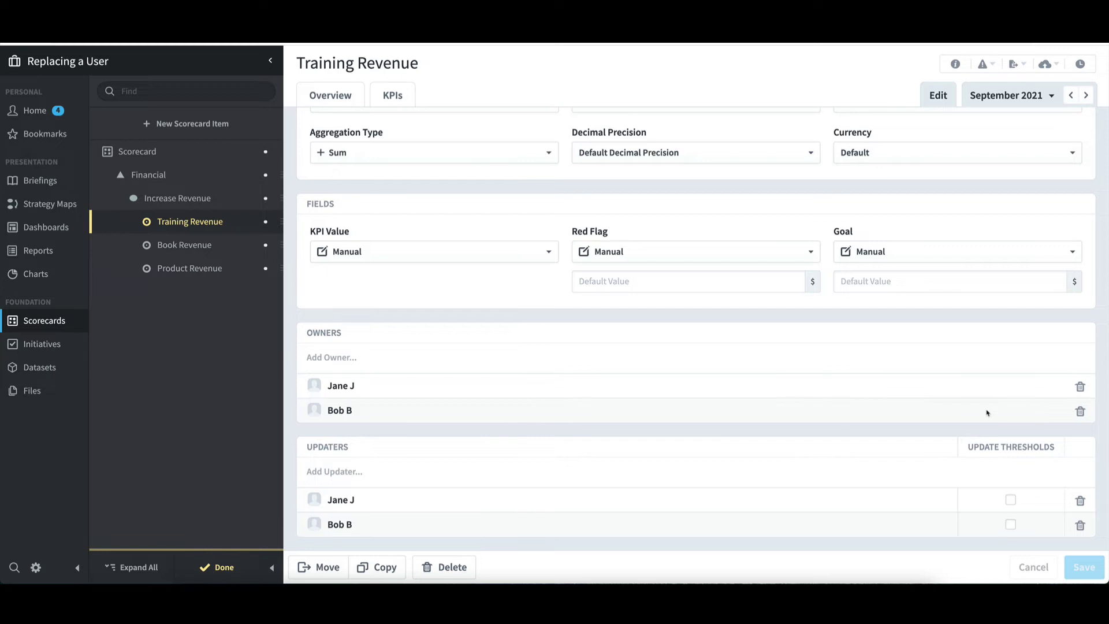
pyautogui.click(219, 567)
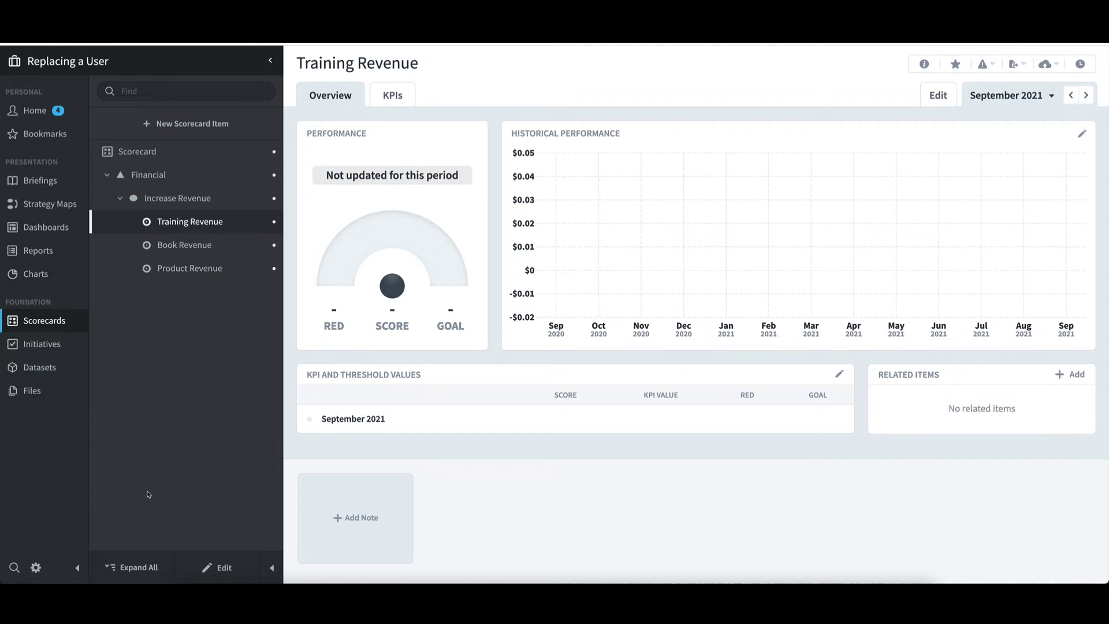
pyautogui.click(37, 568)
pyautogui.scroll(-5, 180, 456)
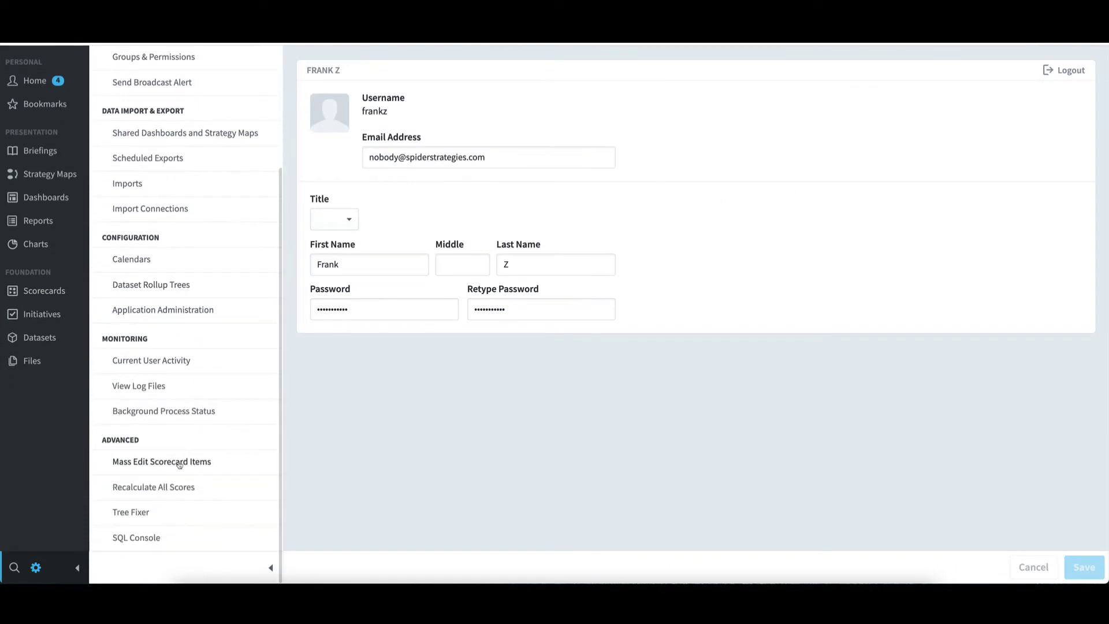
# - Open Mass Edit Scorecard Items with Updaters as the field to edit
pyautogui.click(180, 463)
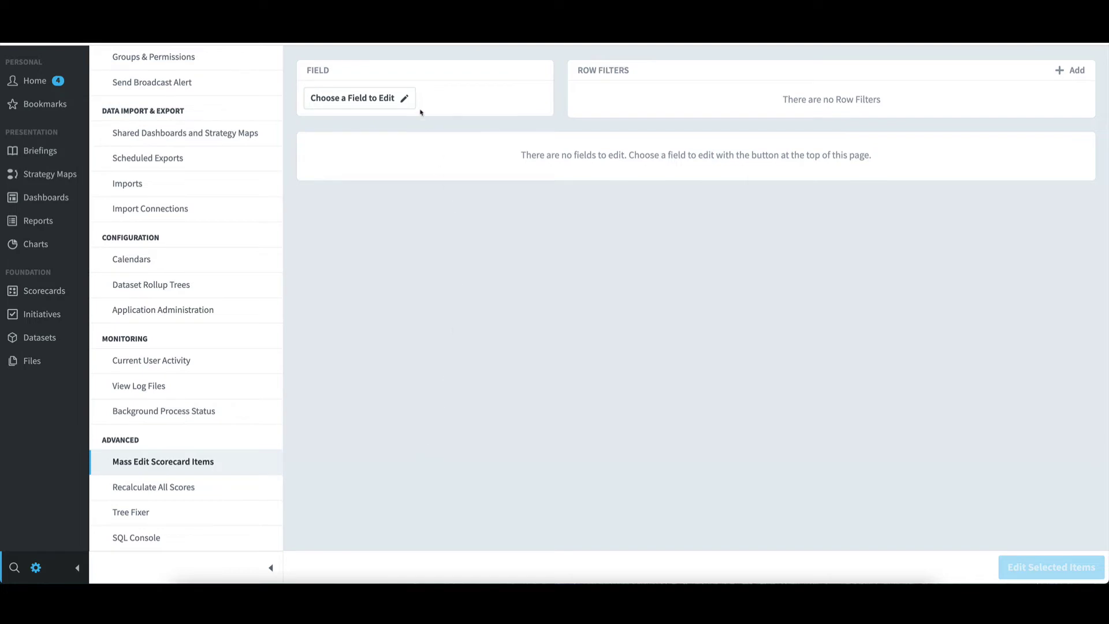
pyautogui.click(384, 99)
pyautogui.click(572, 445)
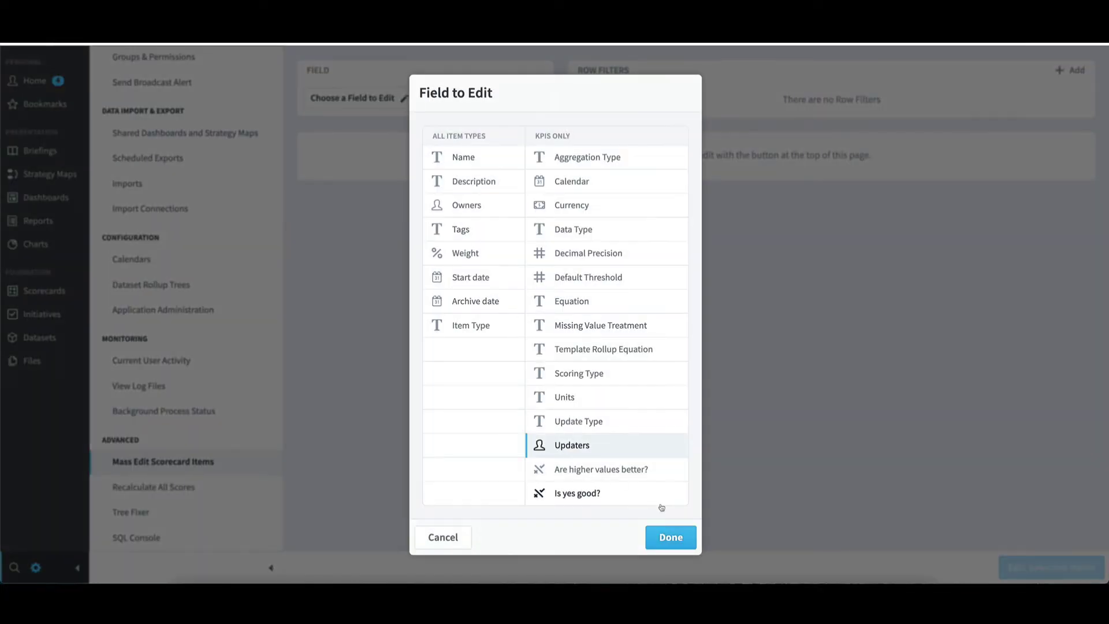
pyautogui.click(672, 537)
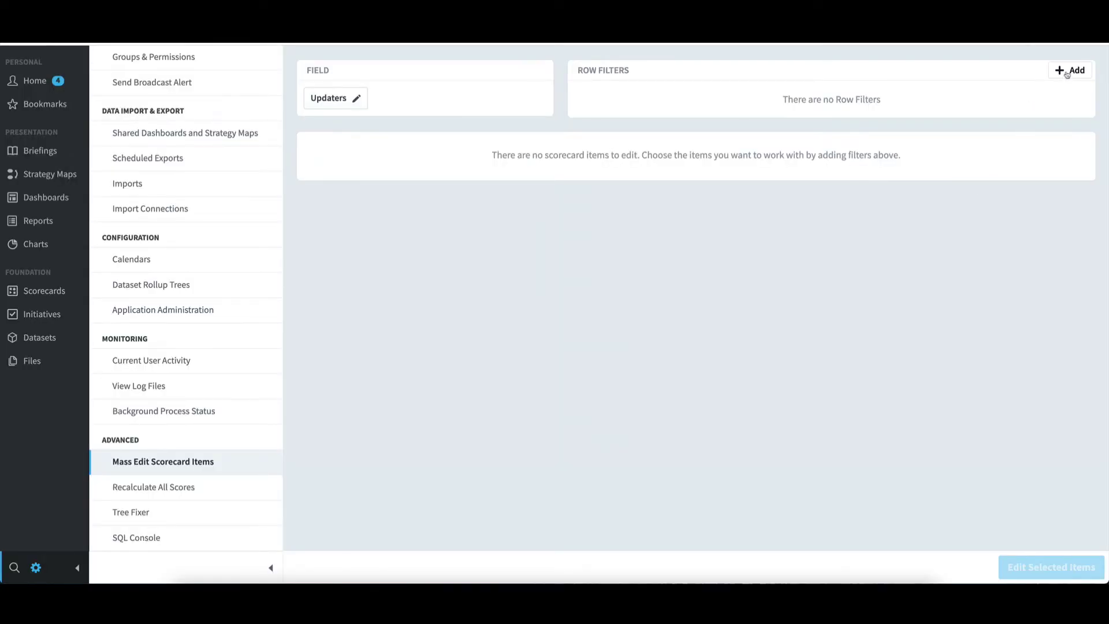
# - Add an Updaters row filter limited to items updated by the old user
pyautogui.click(1067, 71)
pyautogui.click(520, 351)
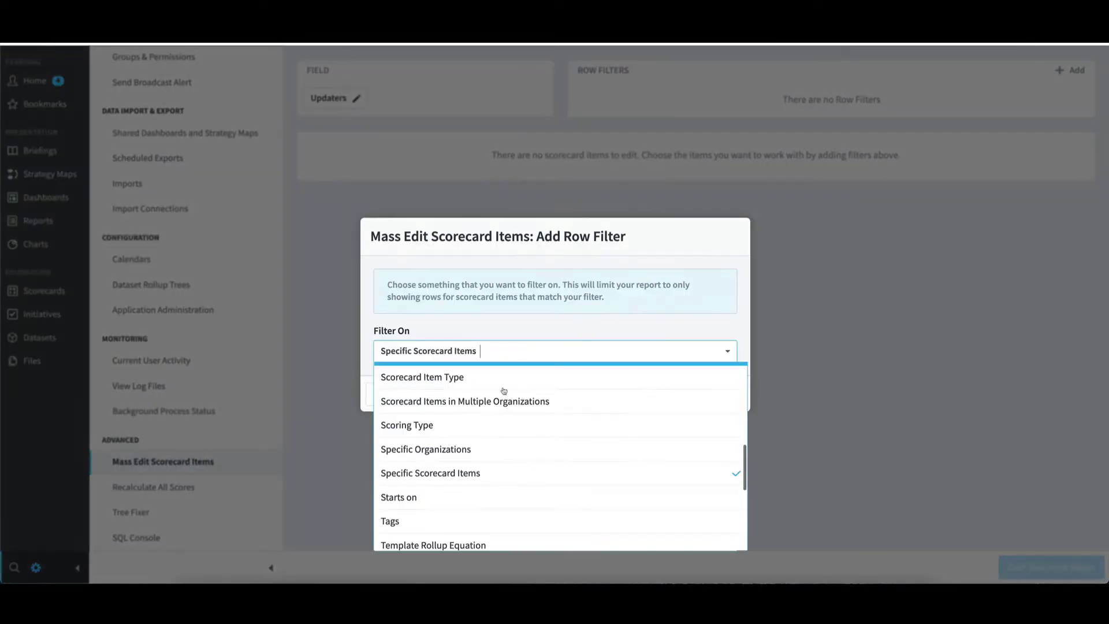
pyautogui.scroll(-3, 485, 491)
pyautogui.click(472, 494)
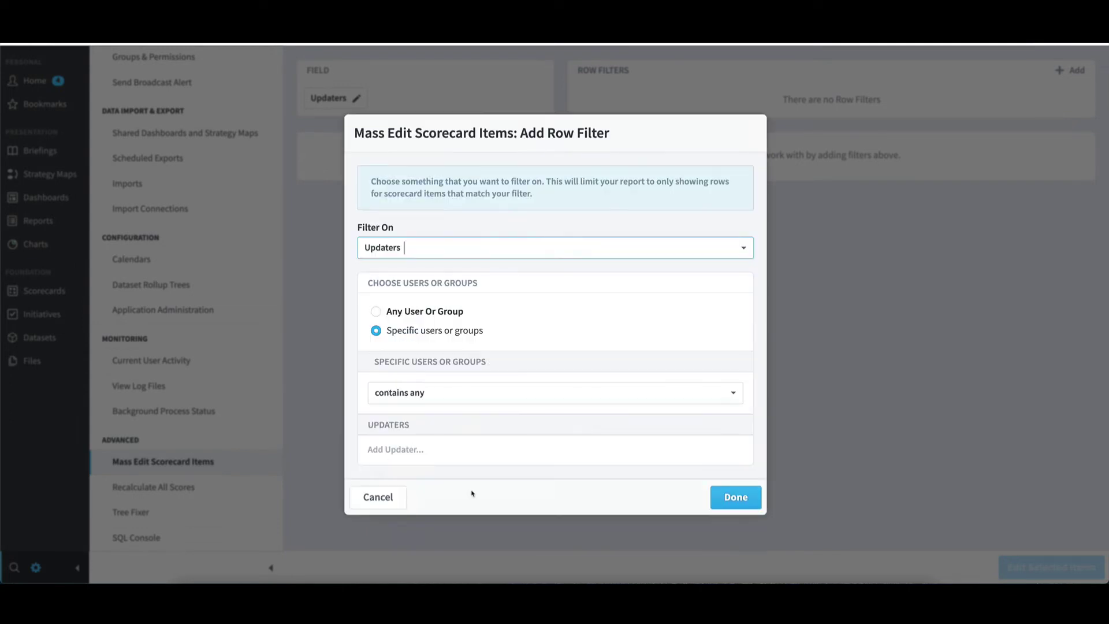
pyautogui.click(441, 450)
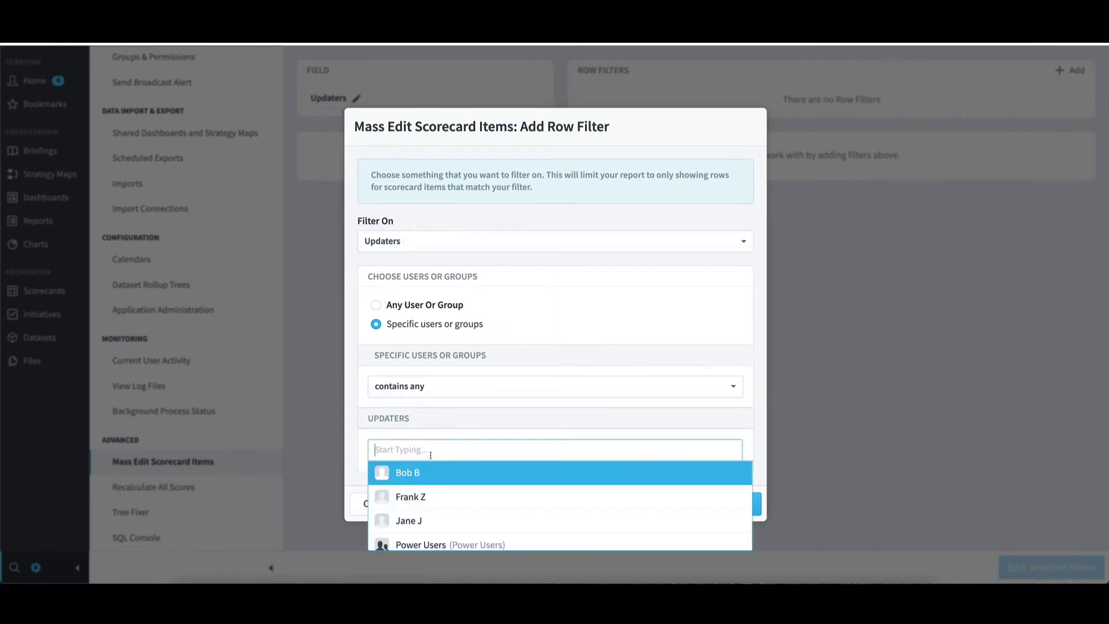
pyautogui.click(424, 473)
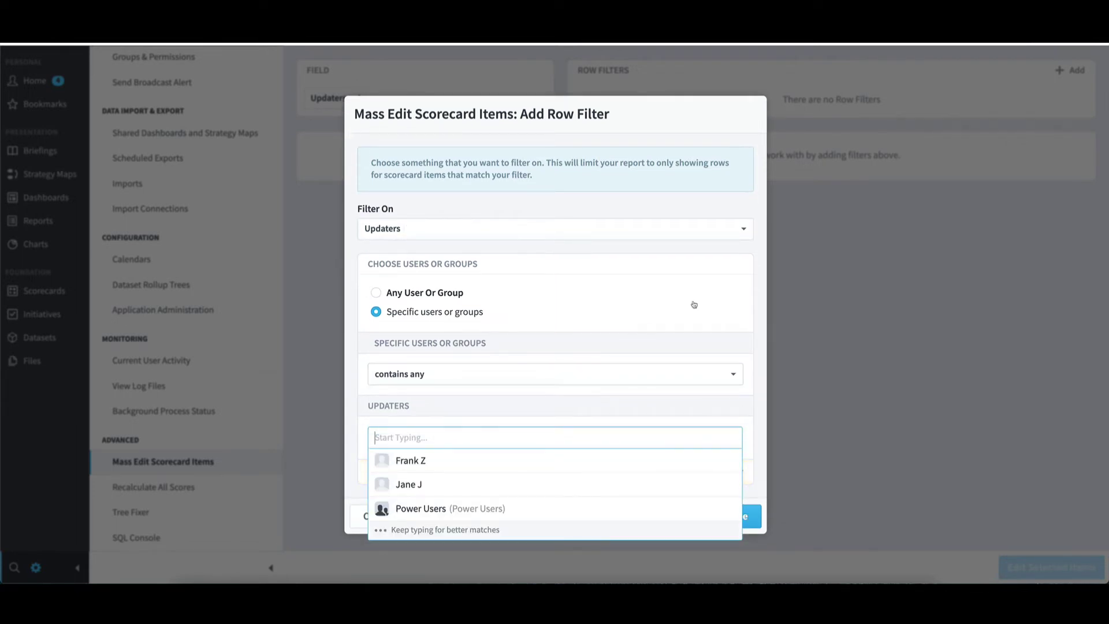
pyautogui.click(764, 278)
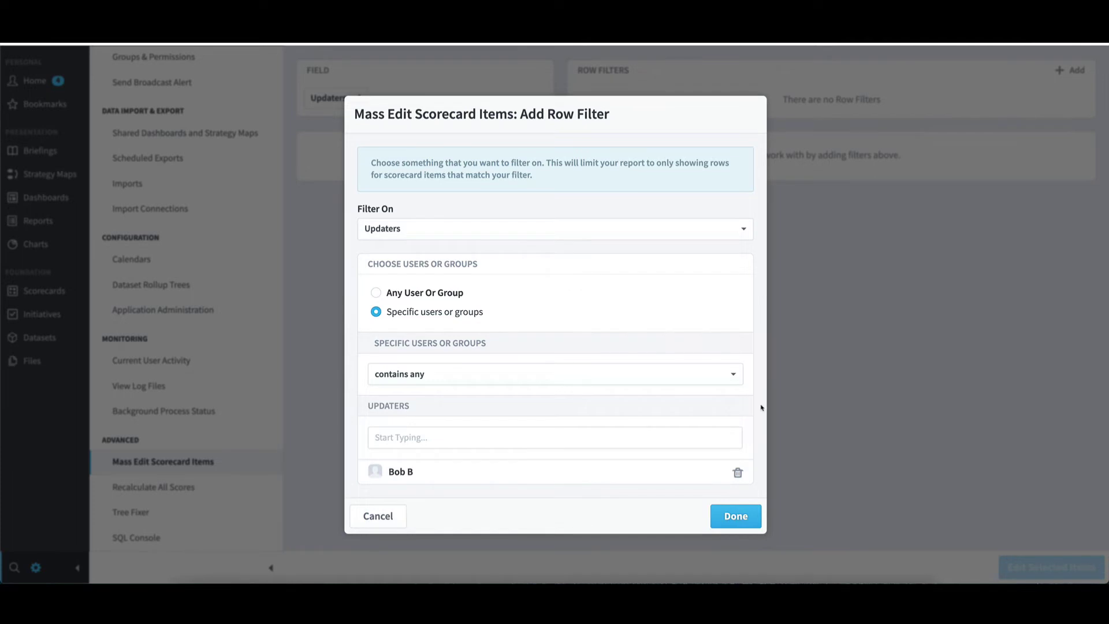
pyautogui.click(741, 522)
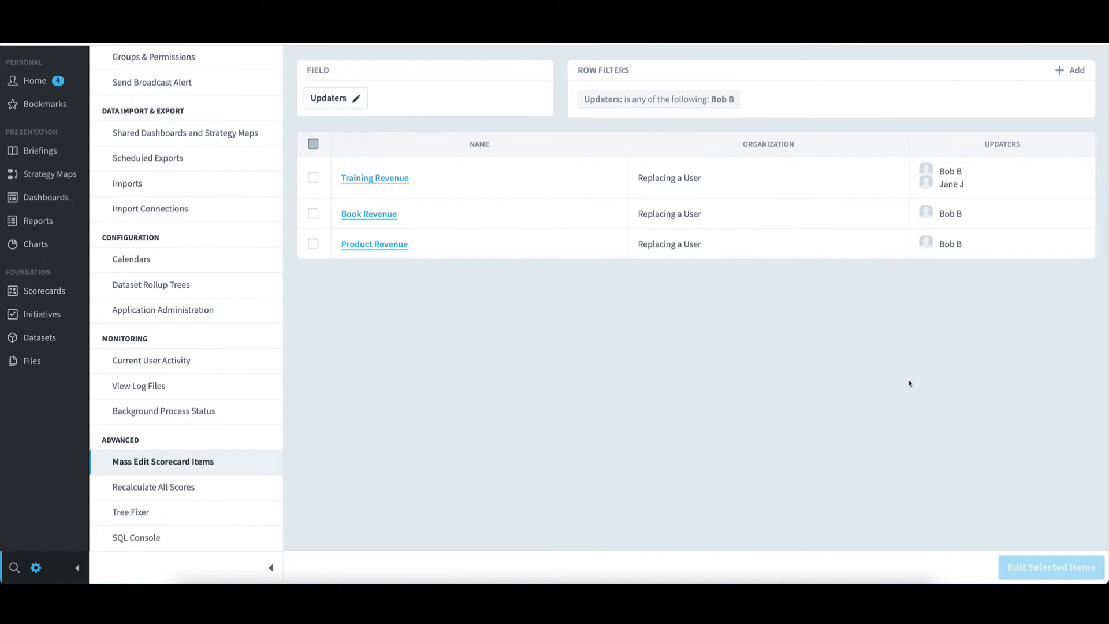
# - Select all three filtered items and add the replacement user as an updater
pyautogui.click(315, 147)
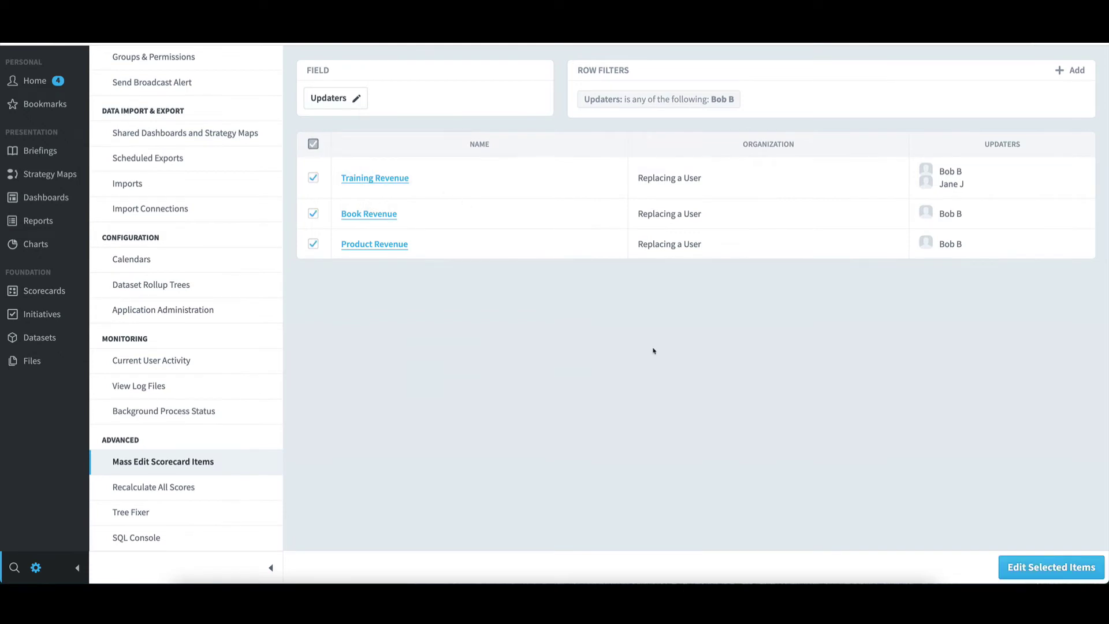
pyautogui.click(1070, 572)
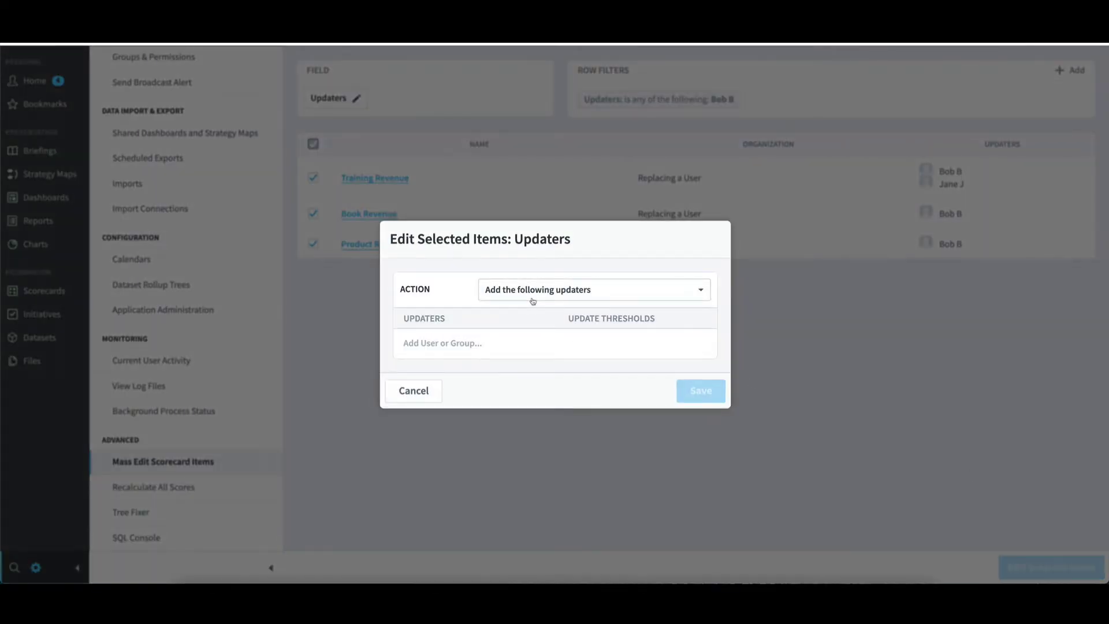
pyautogui.click(446, 356)
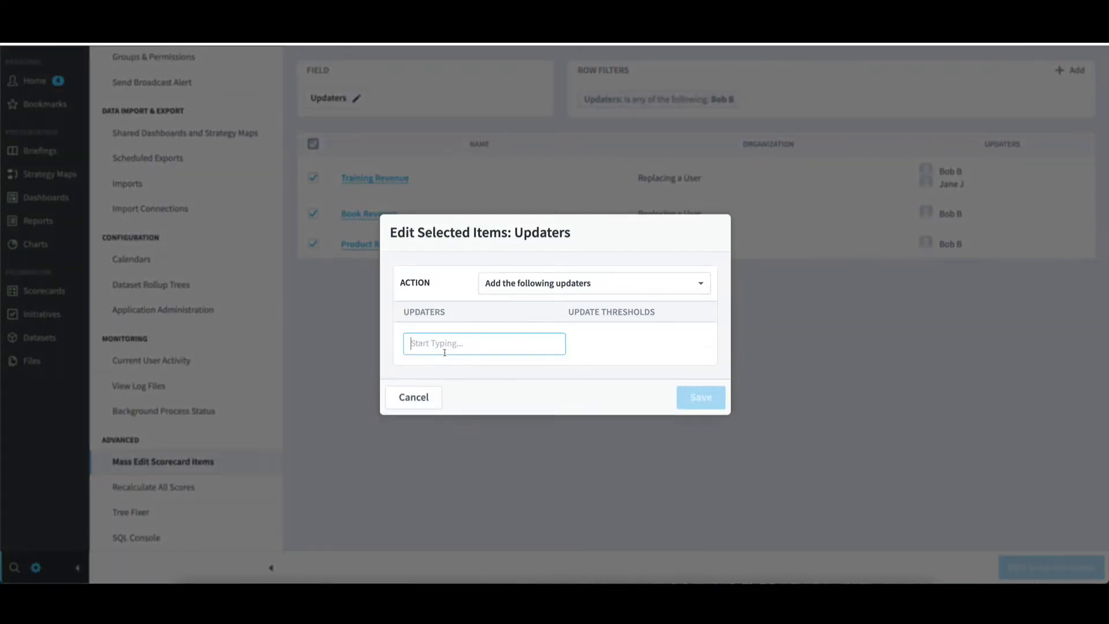
pyautogui.click(455, 412)
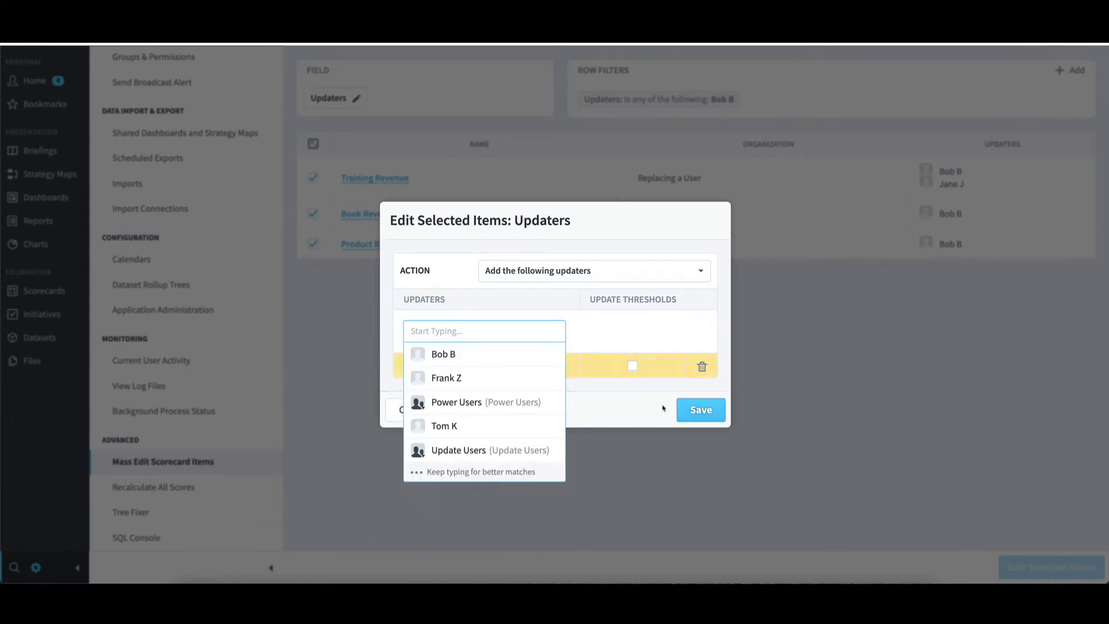
pyautogui.click(697, 416)
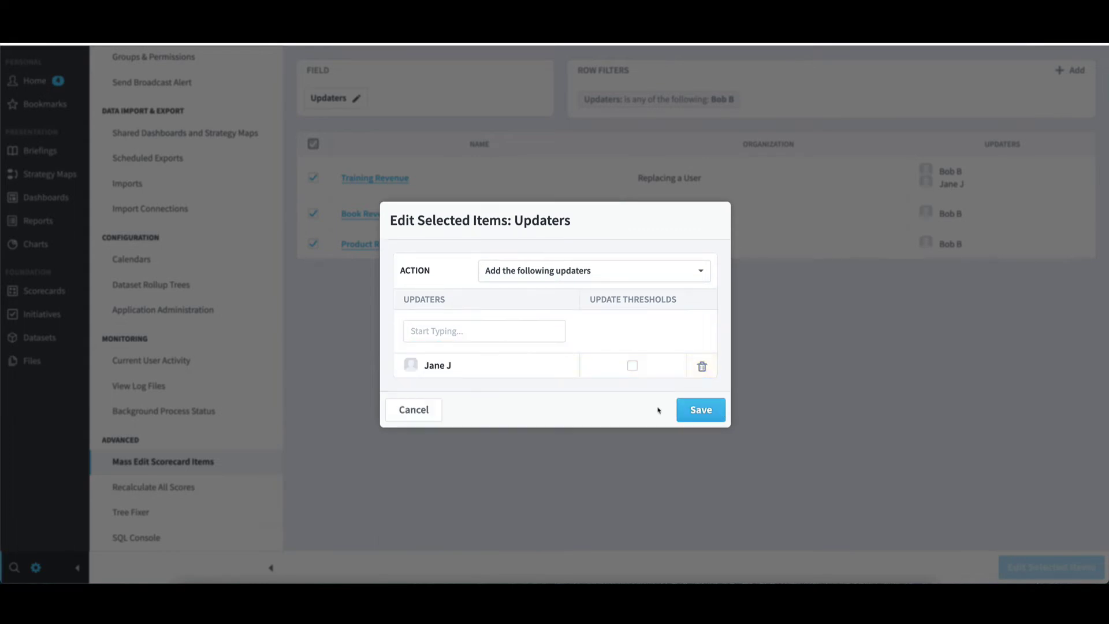
pyautogui.click(697, 416)
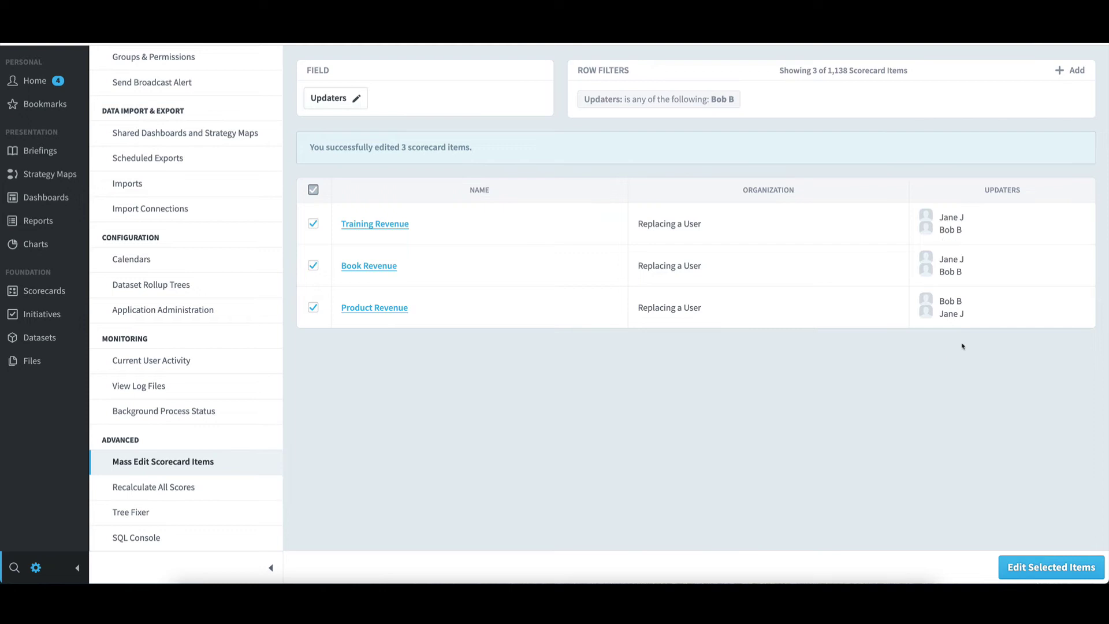
# - Switch the mass-edit field from Updaters to Owners
pyautogui.click(346, 99)
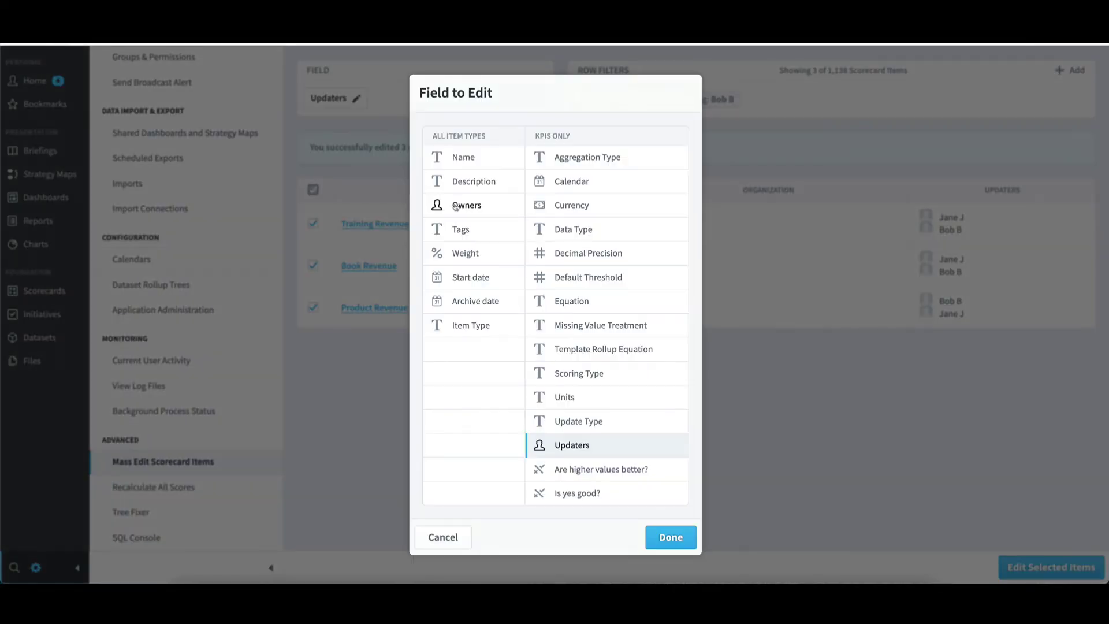
pyautogui.click(455, 206)
pyautogui.click(671, 538)
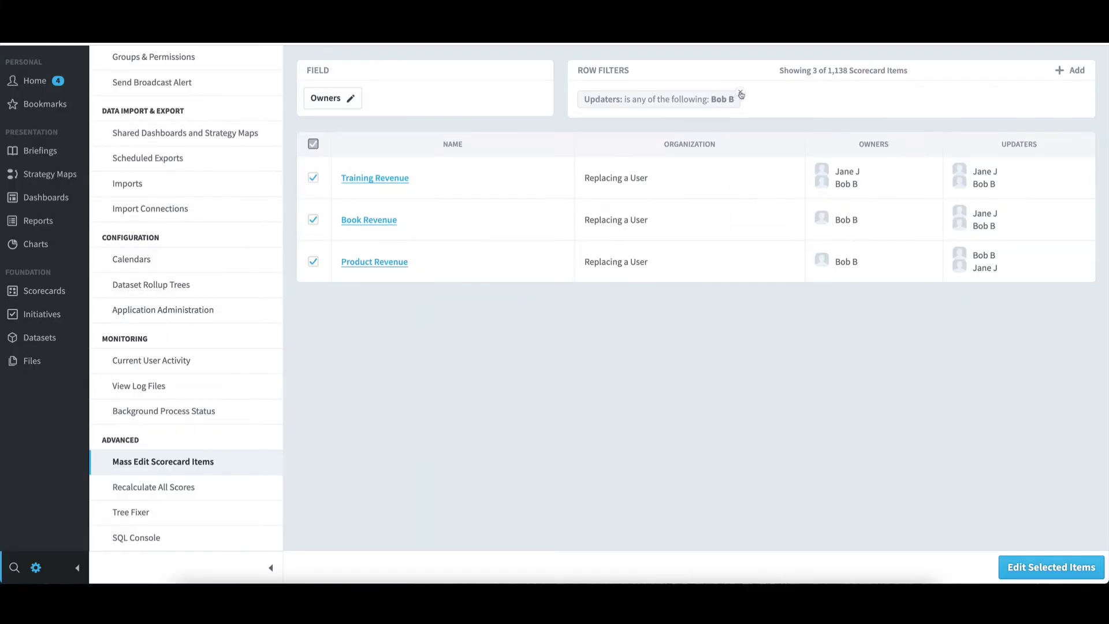
# - Replace the Updaters row filter with an Owners filter for the old user
pyautogui.click(741, 93)
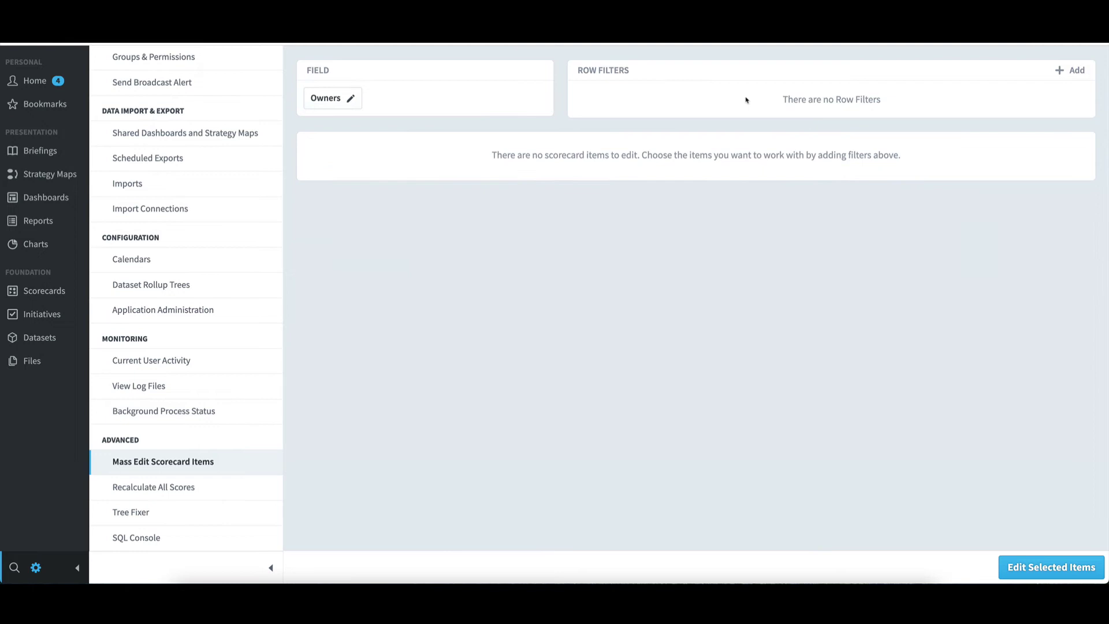
pyautogui.click(1061, 70)
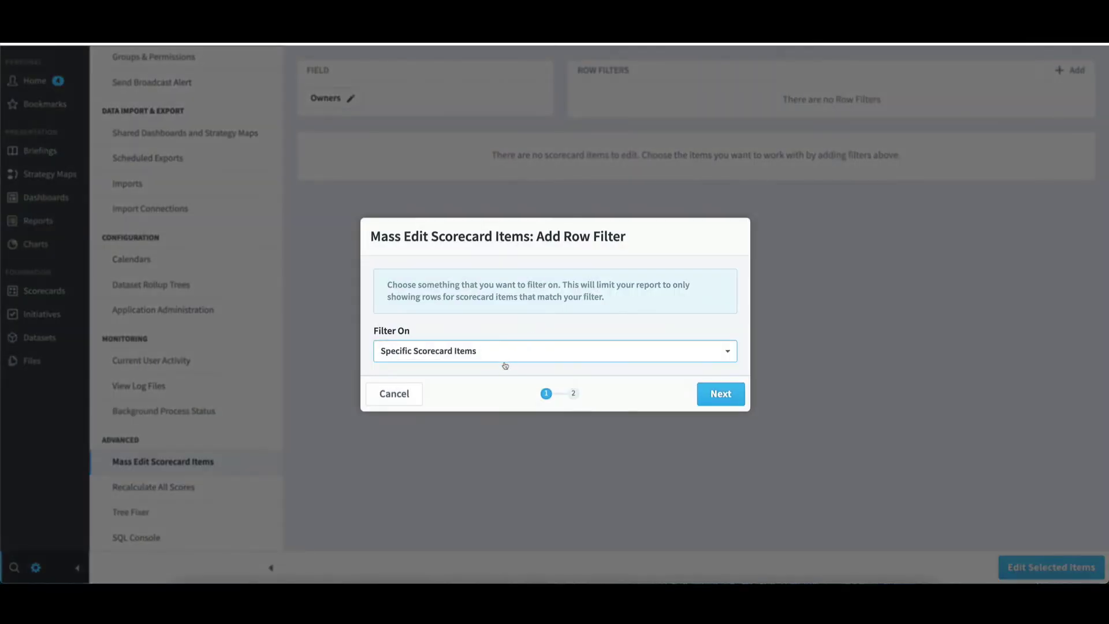
pyautogui.click(507, 359)
pyautogui.scroll(2, 482, 385)
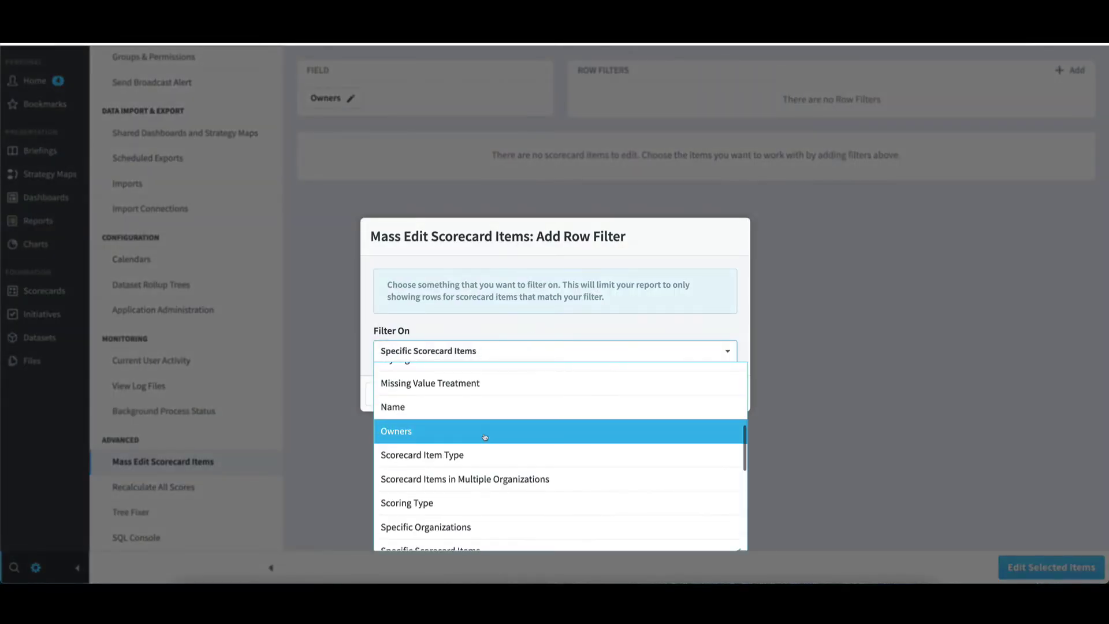
pyautogui.click(480, 435)
pyautogui.click(455, 449)
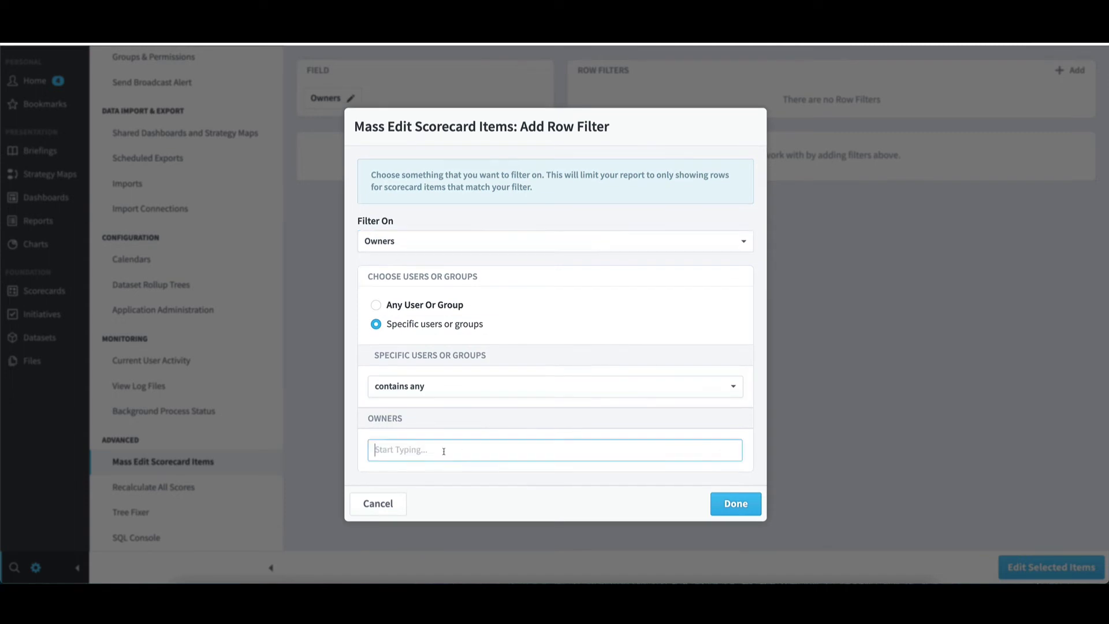
pyautogui.click(416, 295)
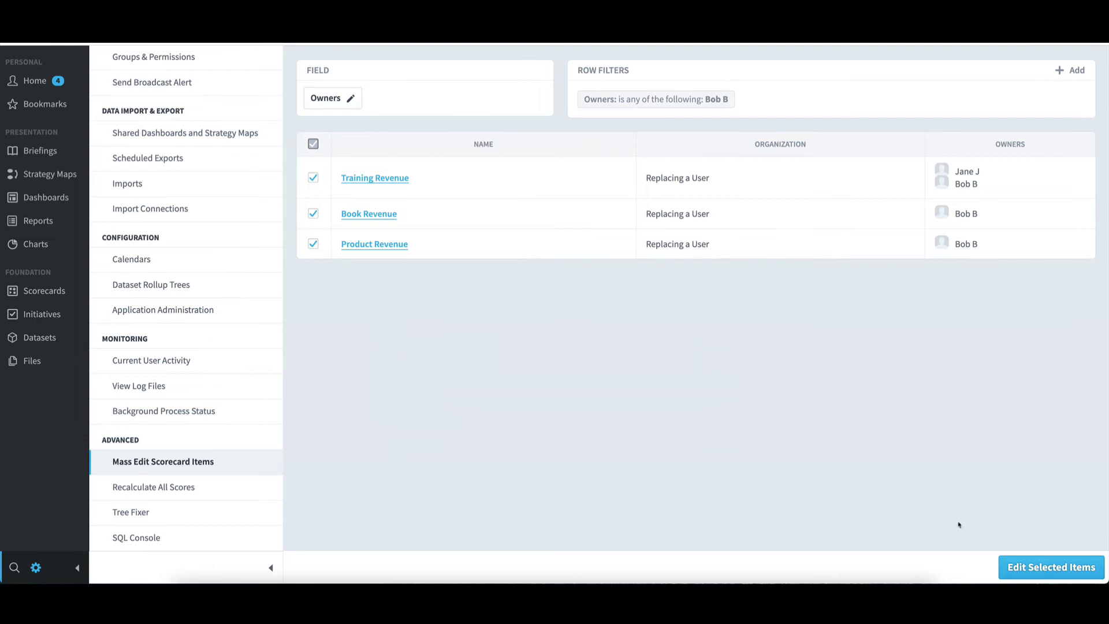
# - Bulk-add the replacement user as owner of Training, Book and Product Revenue and save
pyautogui.click(1015, 567)
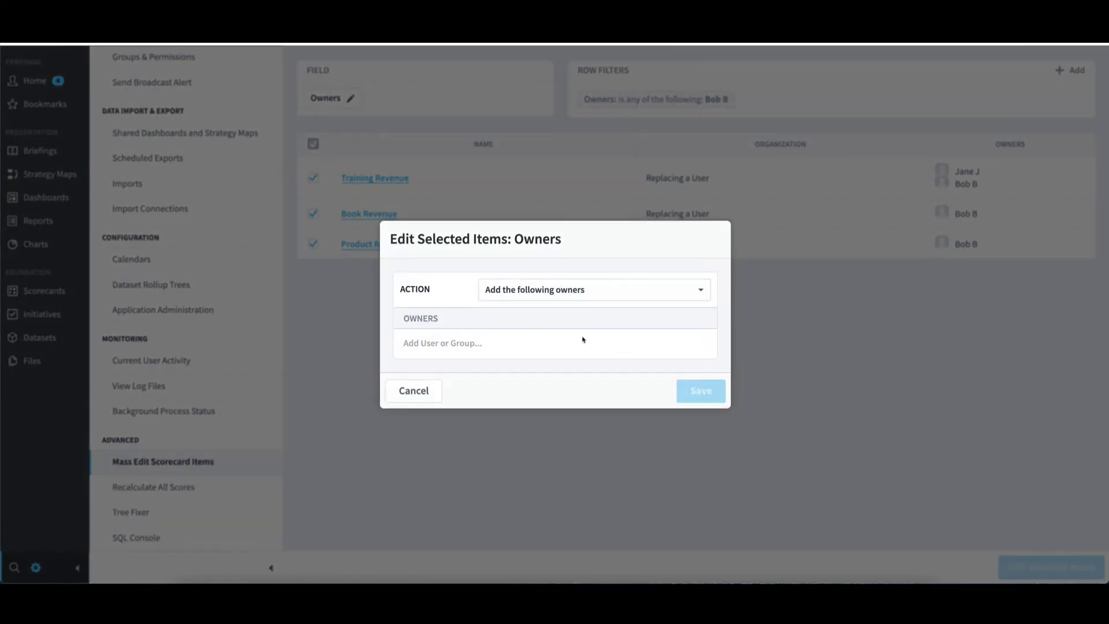
pyautogui.click(486, 345)
pyautogui.click(458, 462)
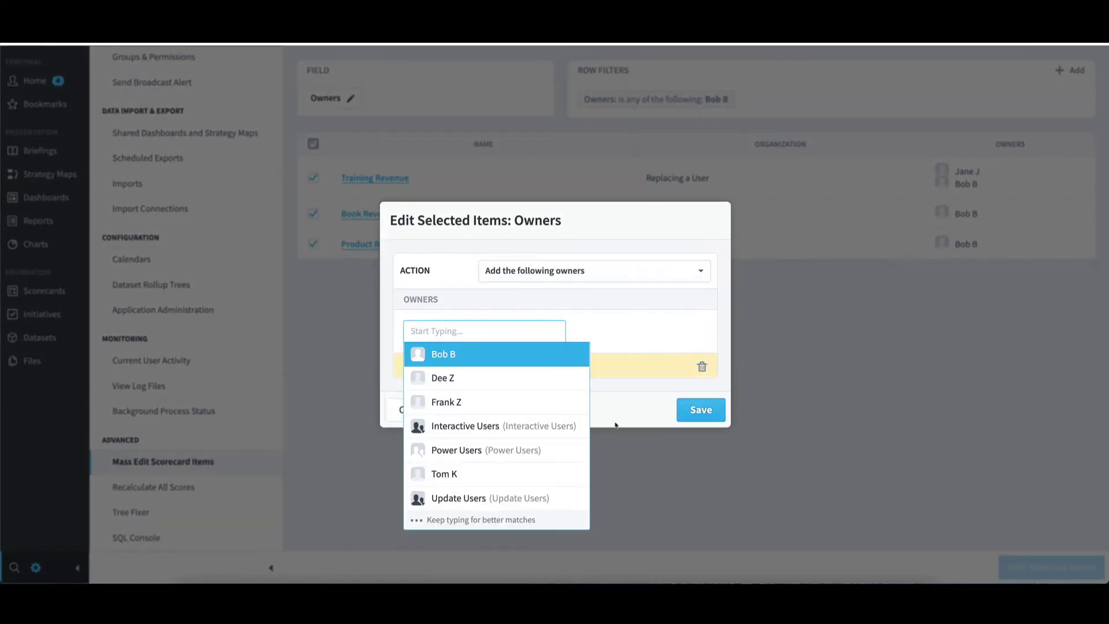
pyautogui.click(700, 409)
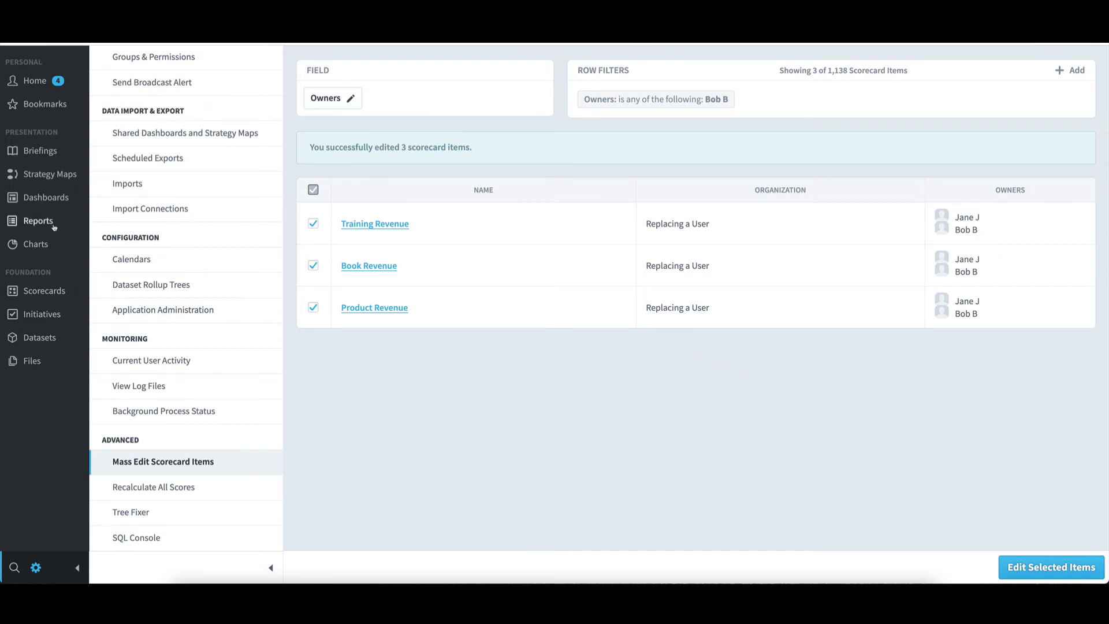
# - Create a new Initiatives report from the Reports section
pyautogui.click(16, 220)
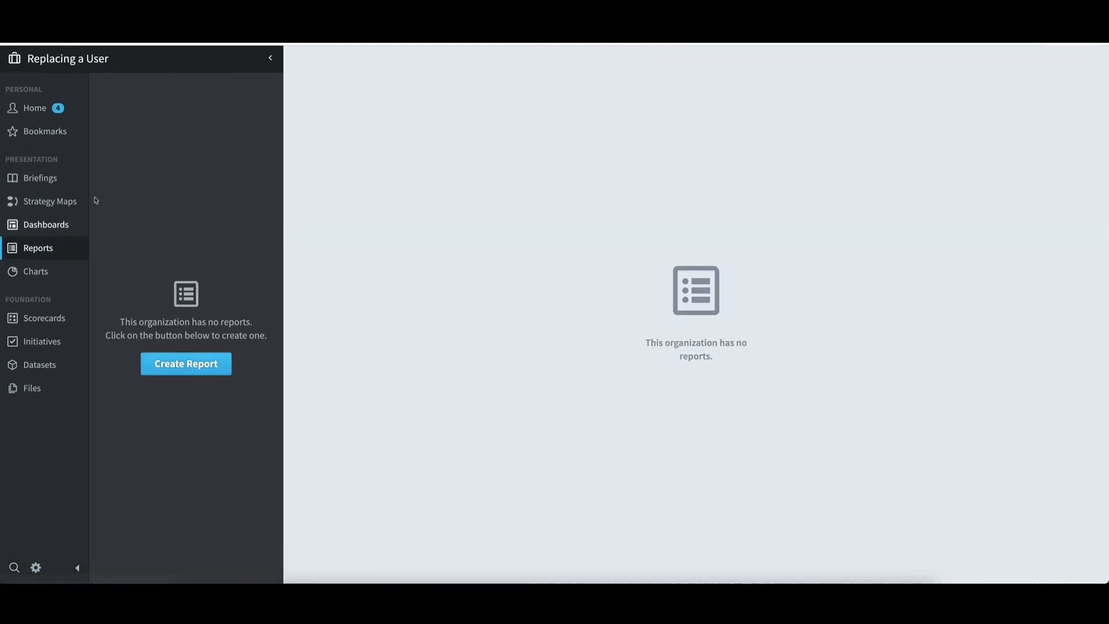
pyautogui.click(193, 371)
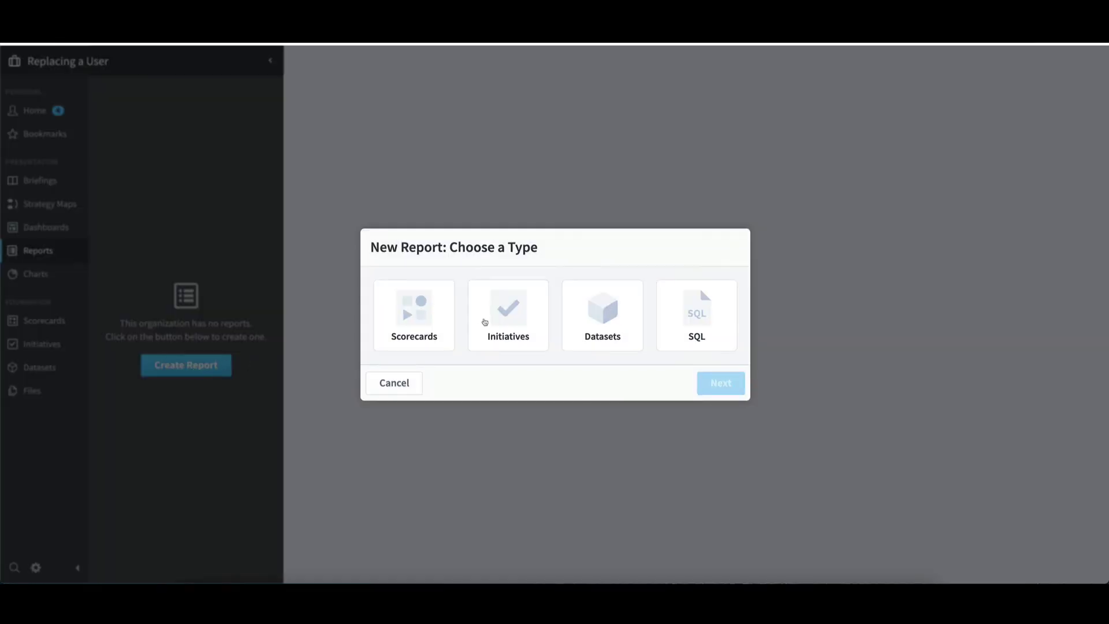
pyautogui.click(484, 321)
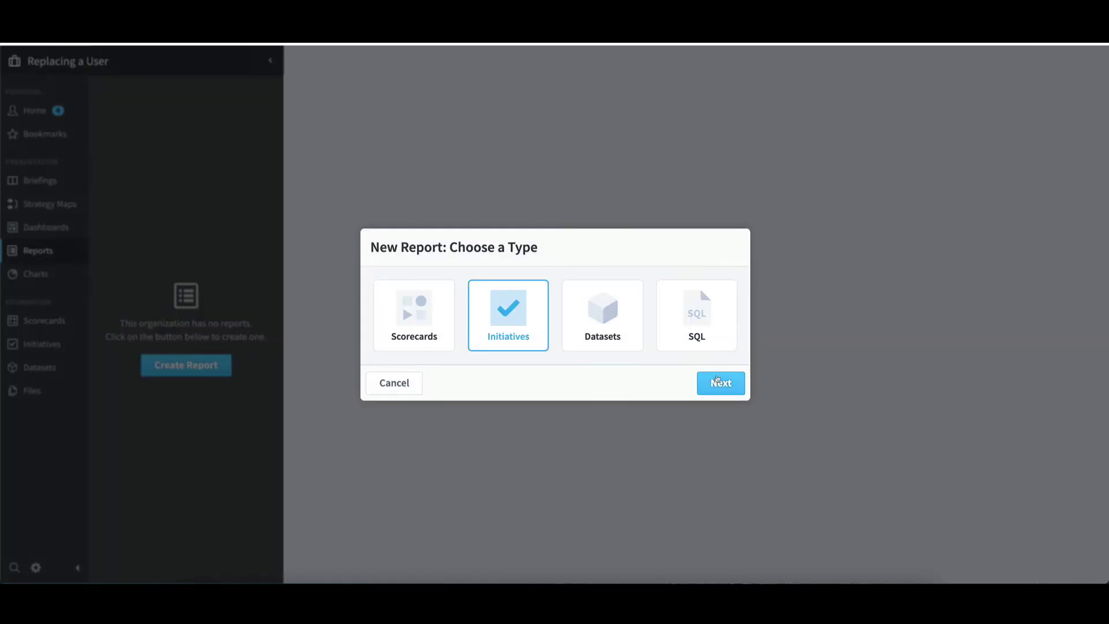
pyautogui.click(716, 381)
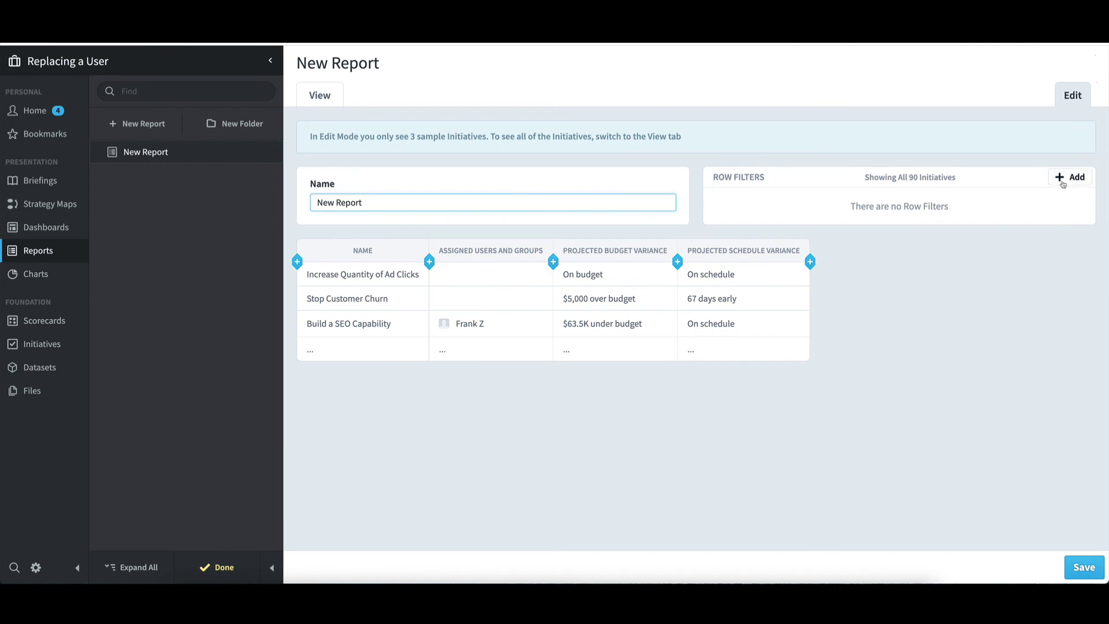
# - Add an Assignee row filter limited to the old user
pyautogui.click(1069, 178)
pyautogui.click(506, 352)
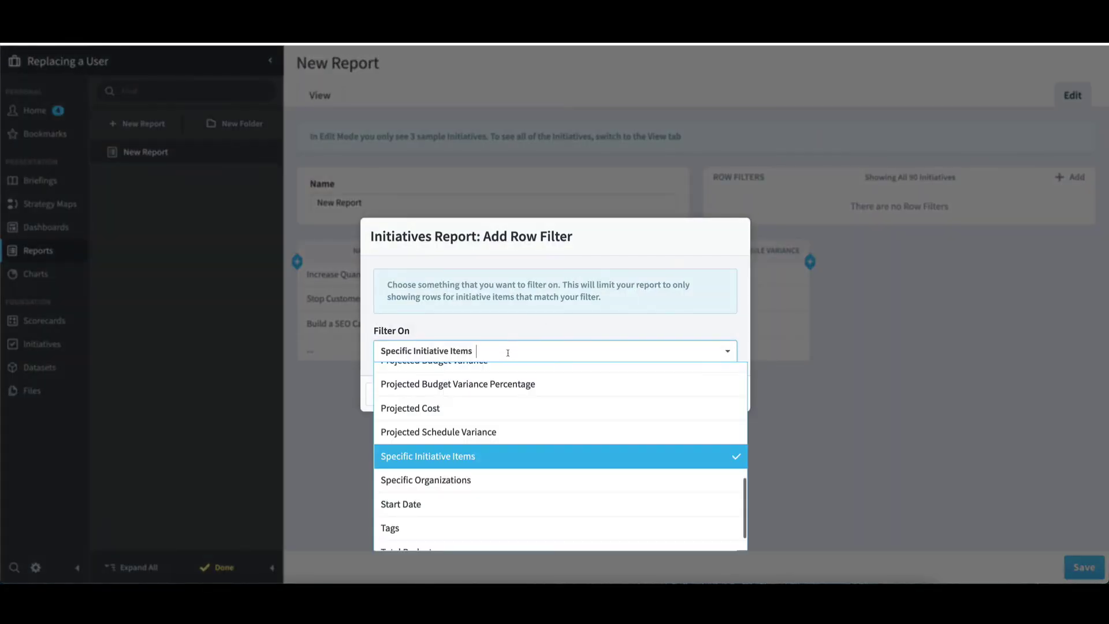
pyautogui.scroll(5, 482, 394)
pyautogui.click(482, 397)
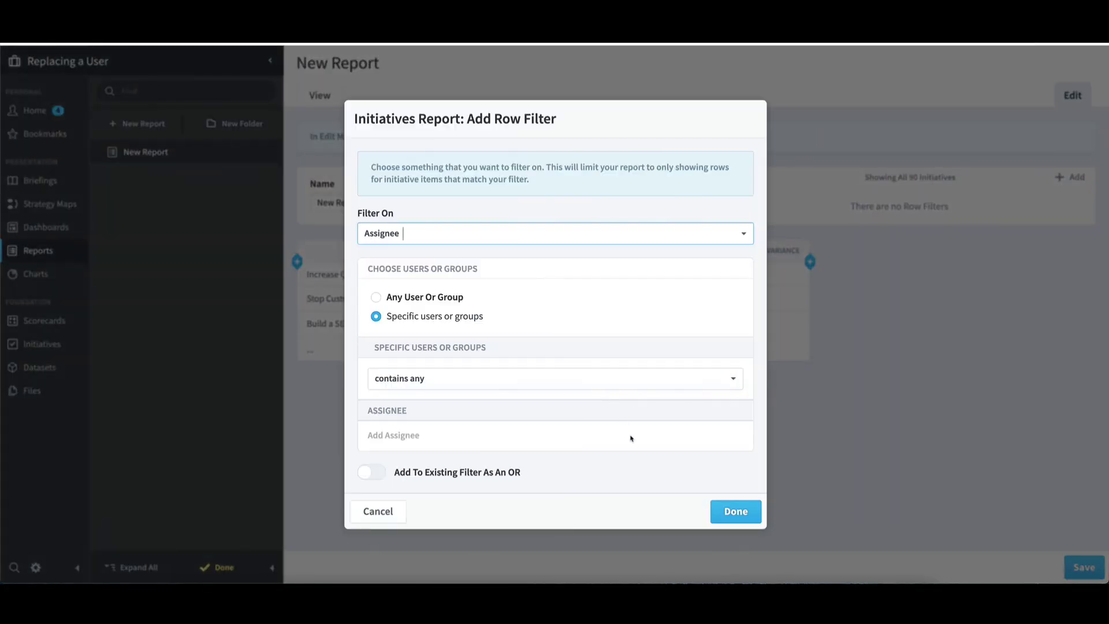
pyautogui.click(463, 440)
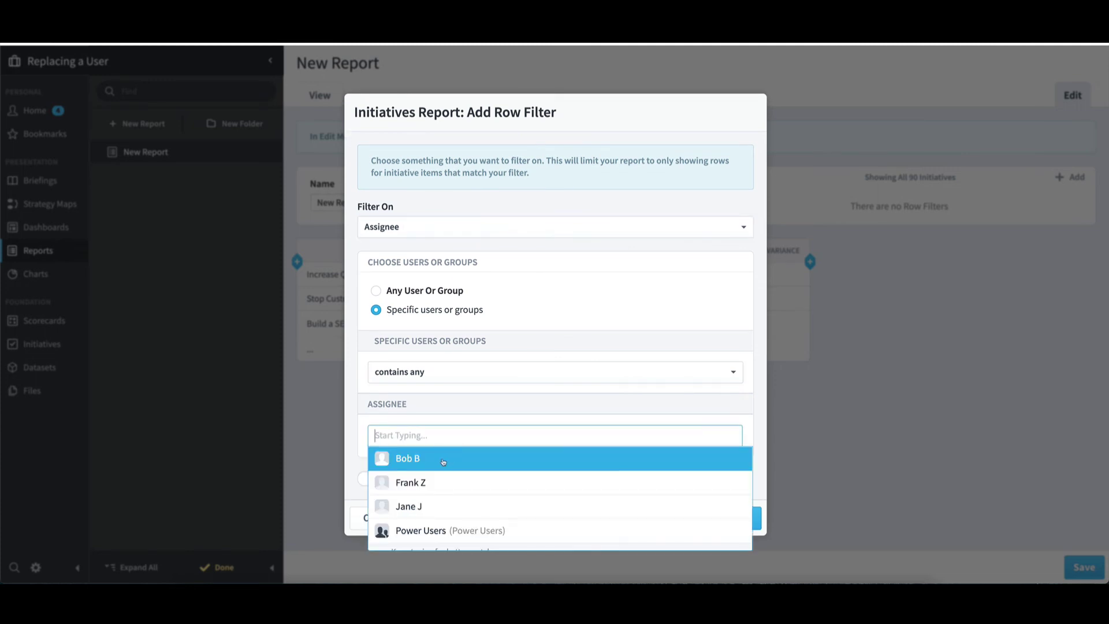
pyautogui.click(443, 459)
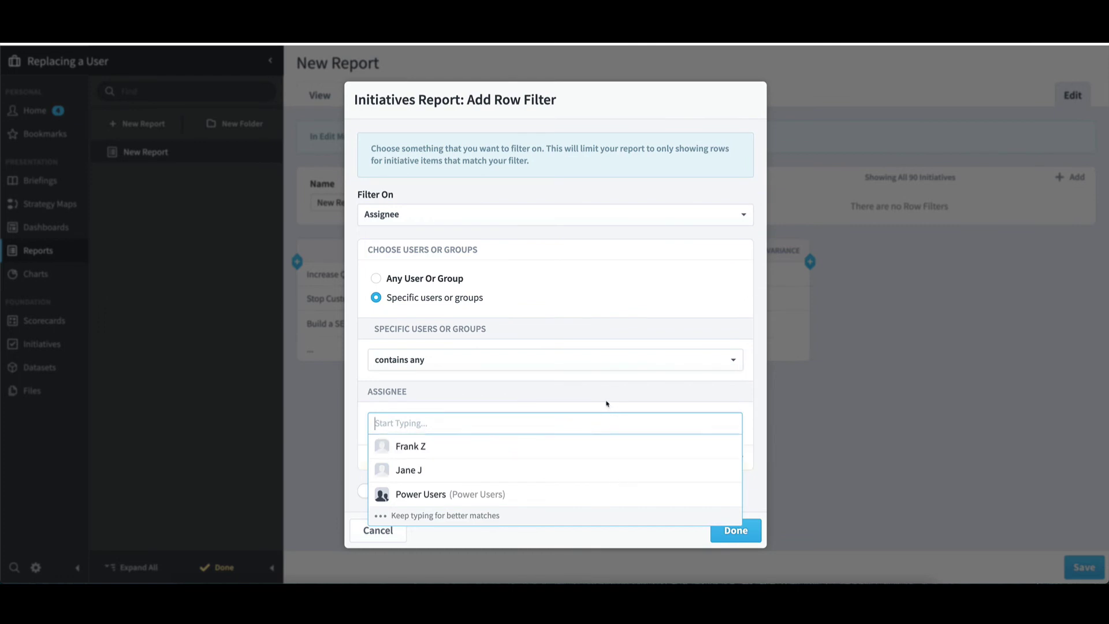
pyautogui.click(737, 531)
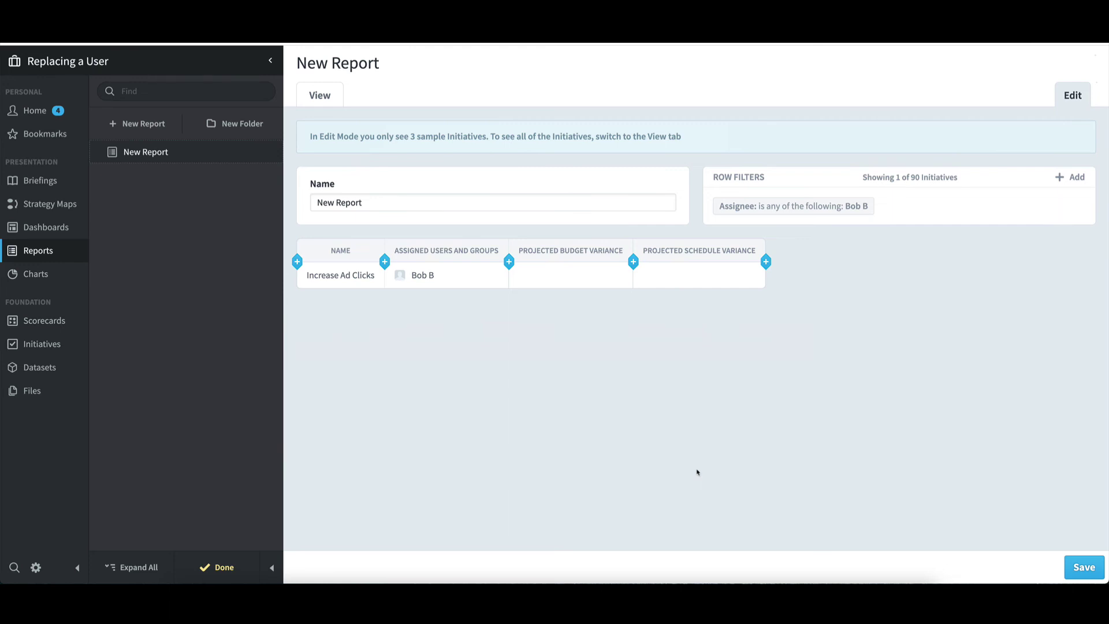
# - Save the report, then open the Increase Ad Clicks initiative from it in edit mode
pyautogui.click(1078, 569)
pyautogui.click(223, 566)
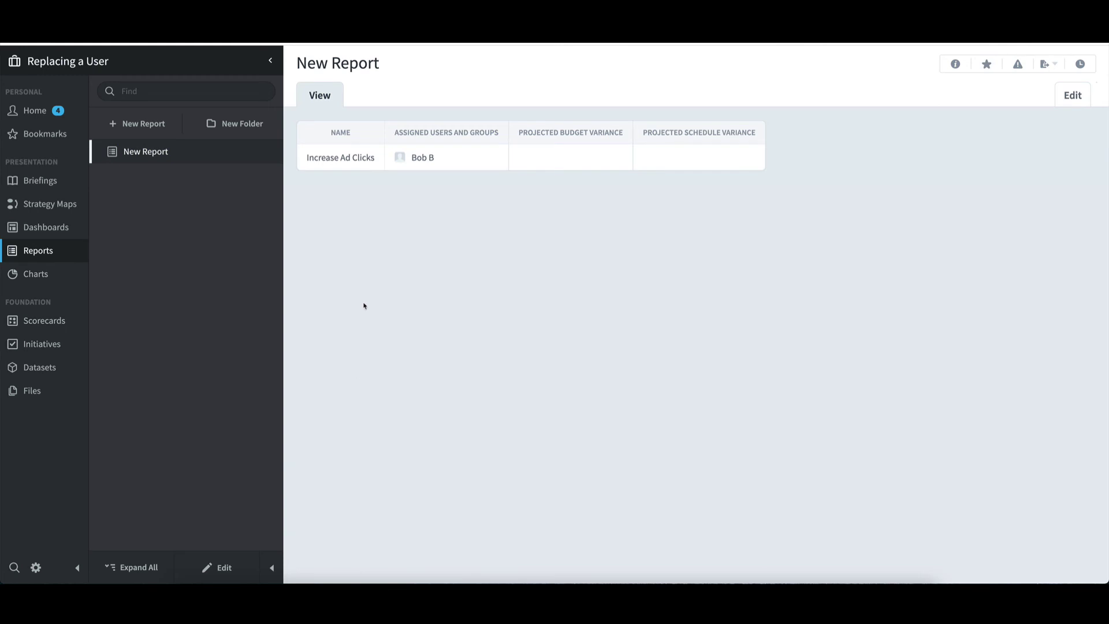
pyautogui.click(341, 160)
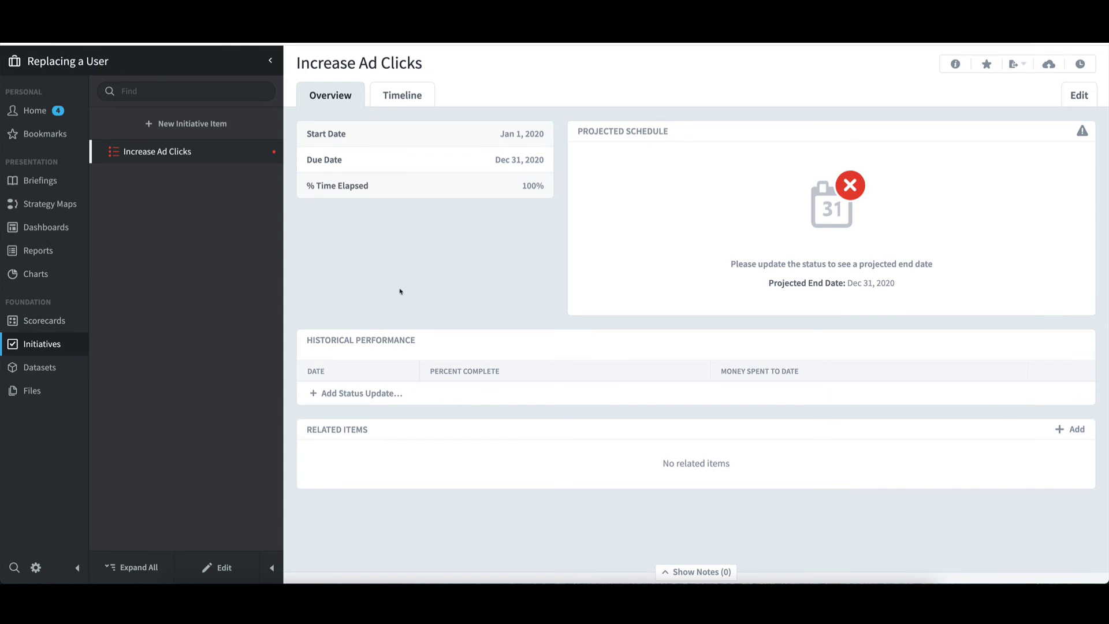
pyautogui.click(224, 569)
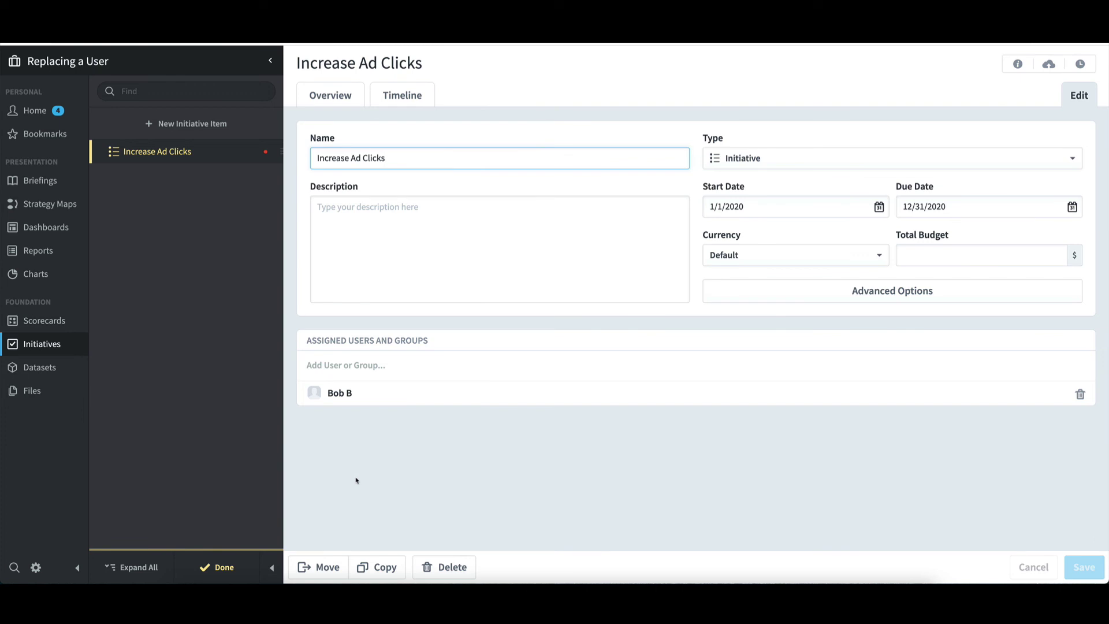
# - Add the replacement user as a co-assignee of Increase Ad Clicks, save, and return to Administration
pyautogui.click(346, 364)
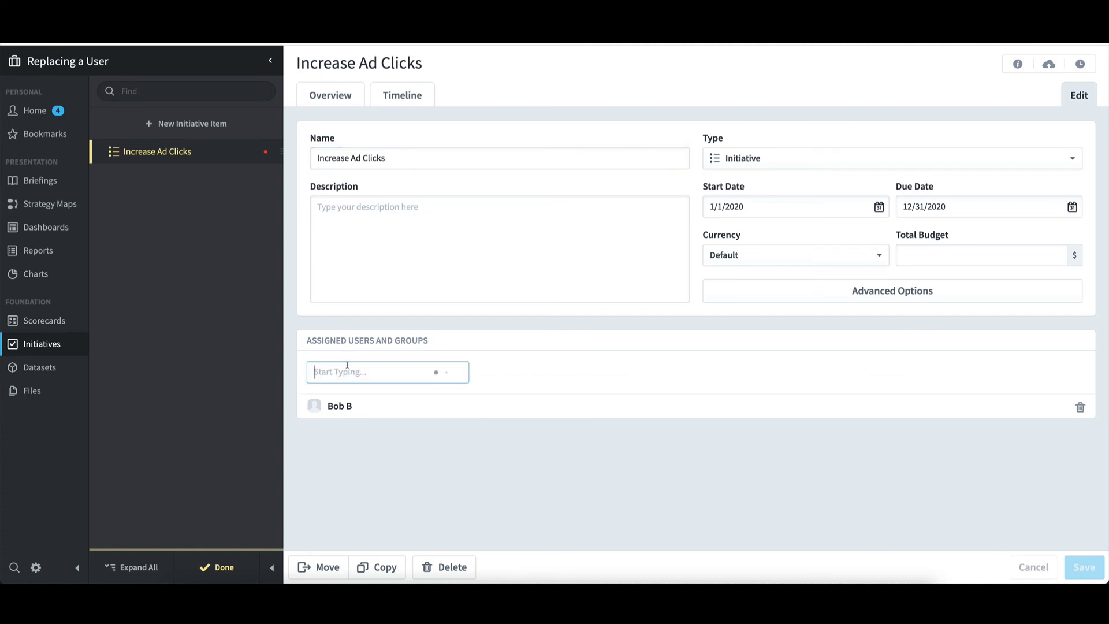
pyautogui.click(347, 417)
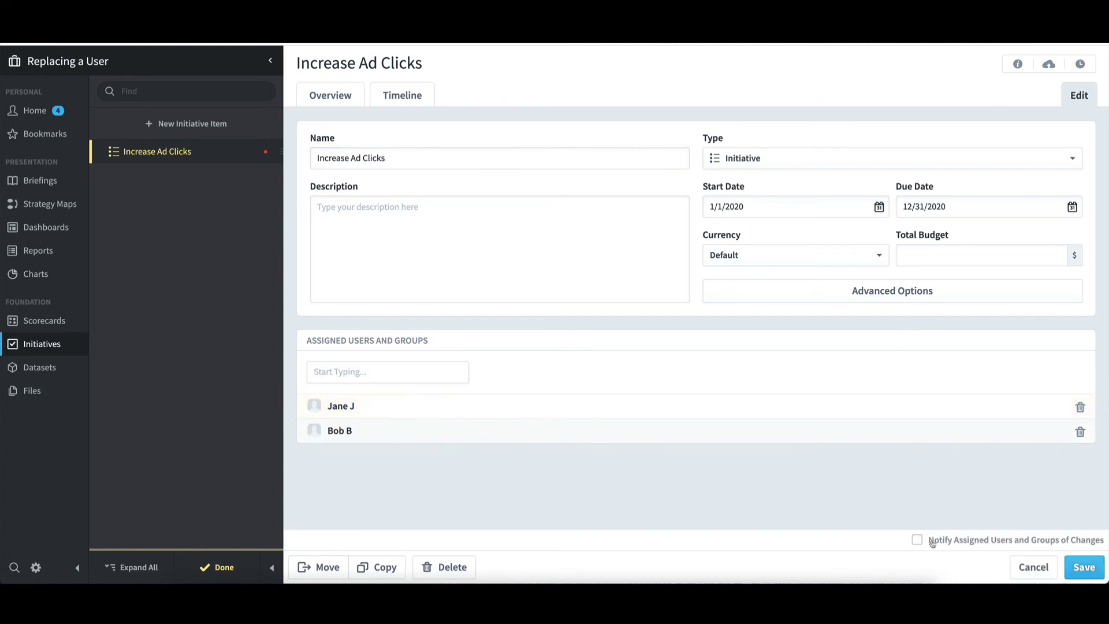
pyautogui.click(1082, 568)
pyautogui.click(227, 568)
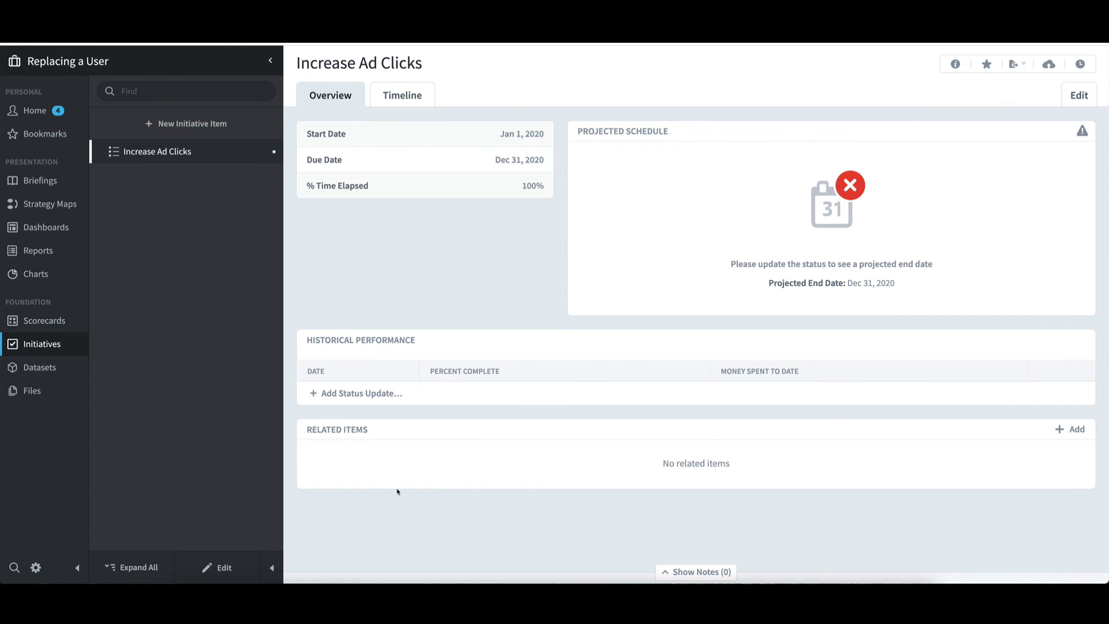
pyautogui.click(36, 568)
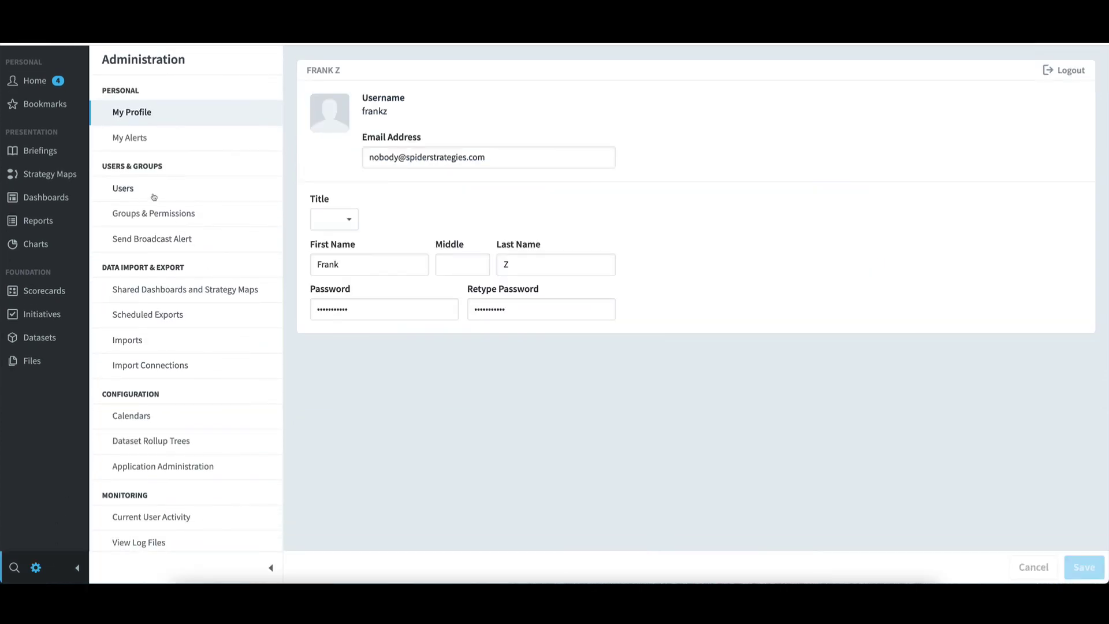
# - Log in as the replacement user from Users, then log out back to Administration
pyautogui.click(151, 192)
pyautogui.click(352, 296)
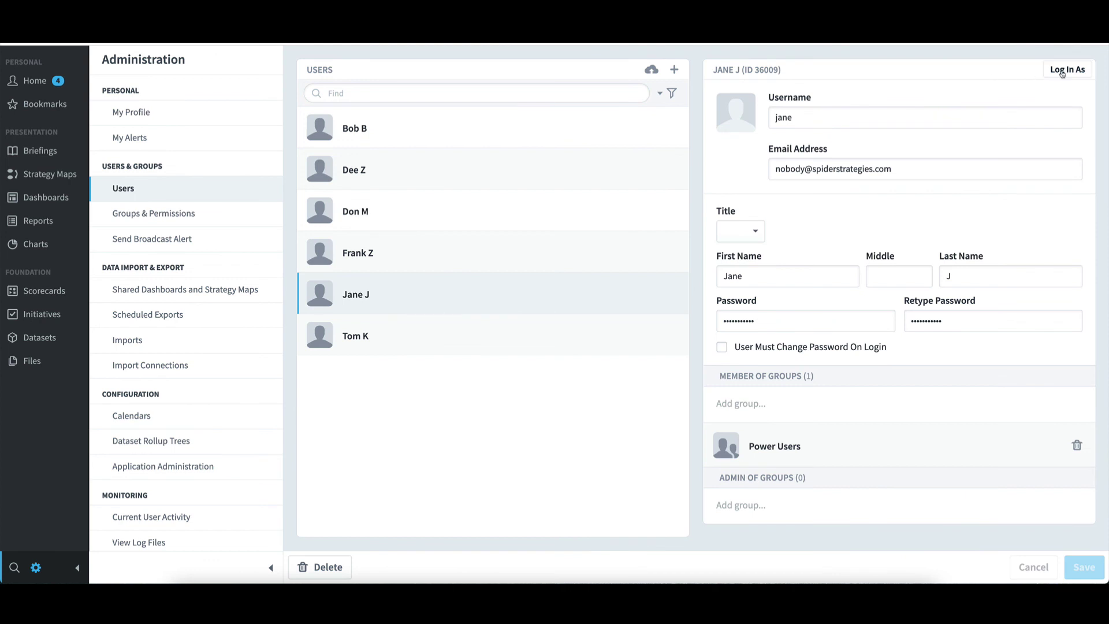
pyautogui.click(1062, 71)
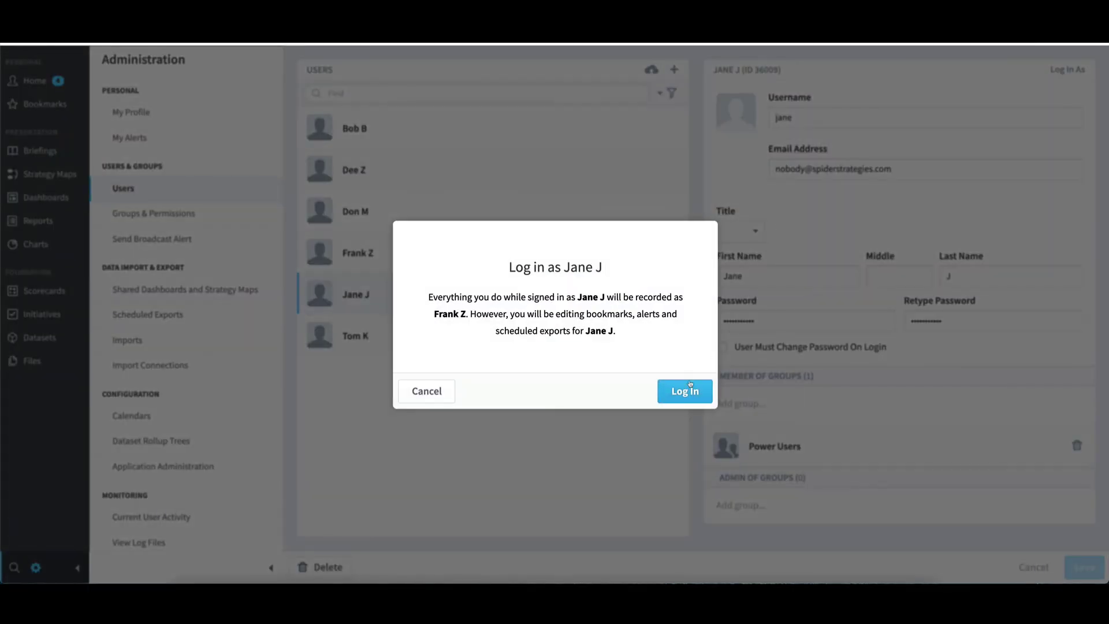
pyautogui.click(689, 391)
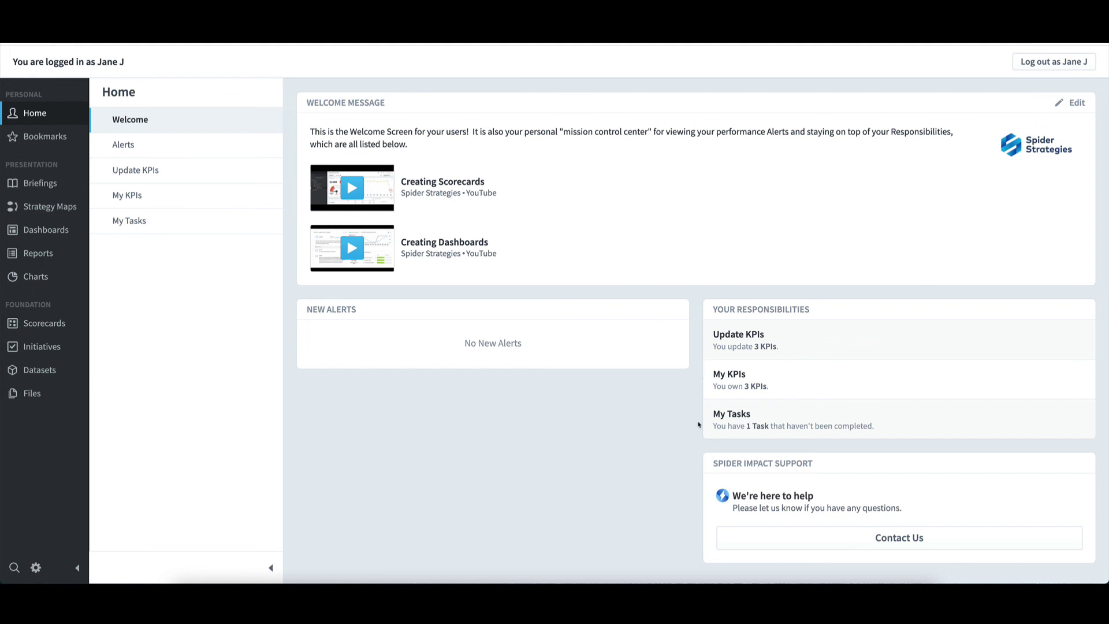
pyautogui.click(1058, 63)
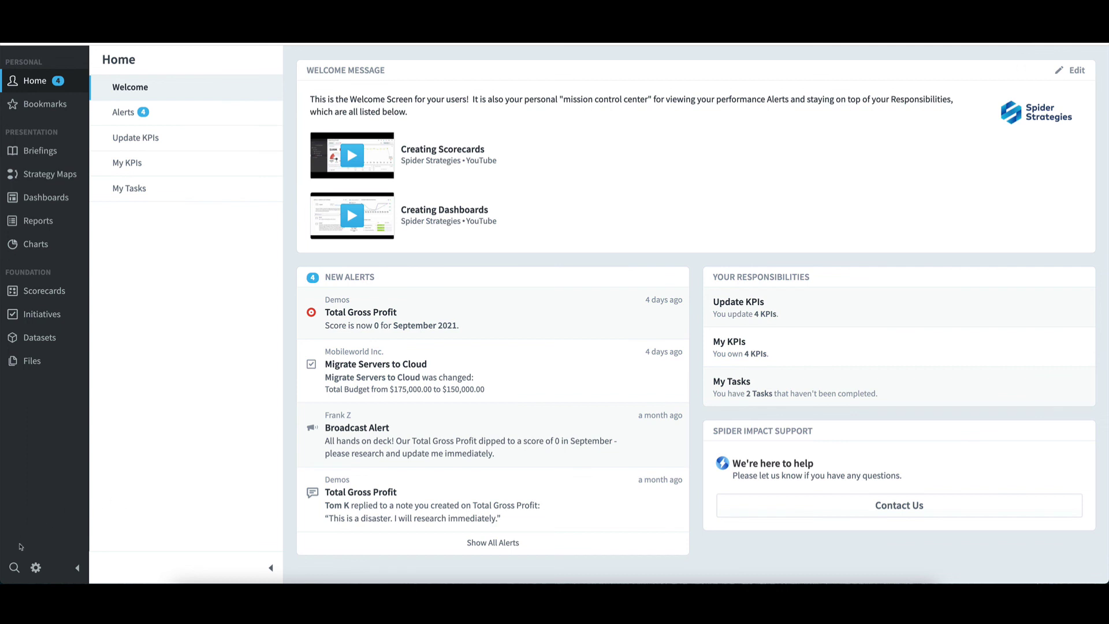
pyautogui.click(36, 569)
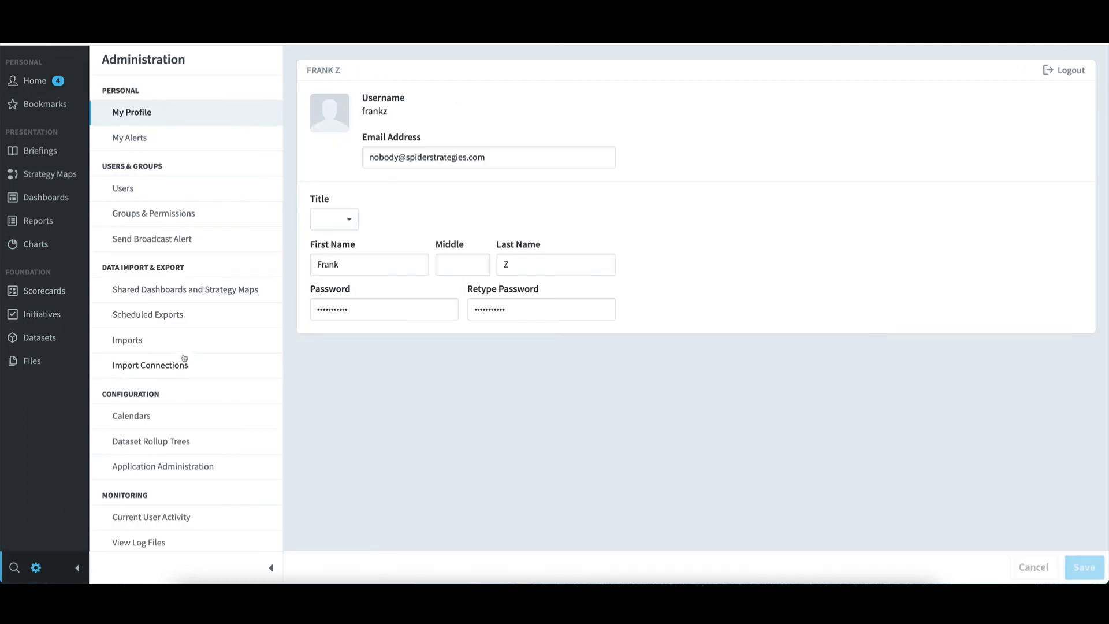
# - Delete the old user's account from the Users list and confirm, leaving five accounts
pyautogui.click(151, 190)
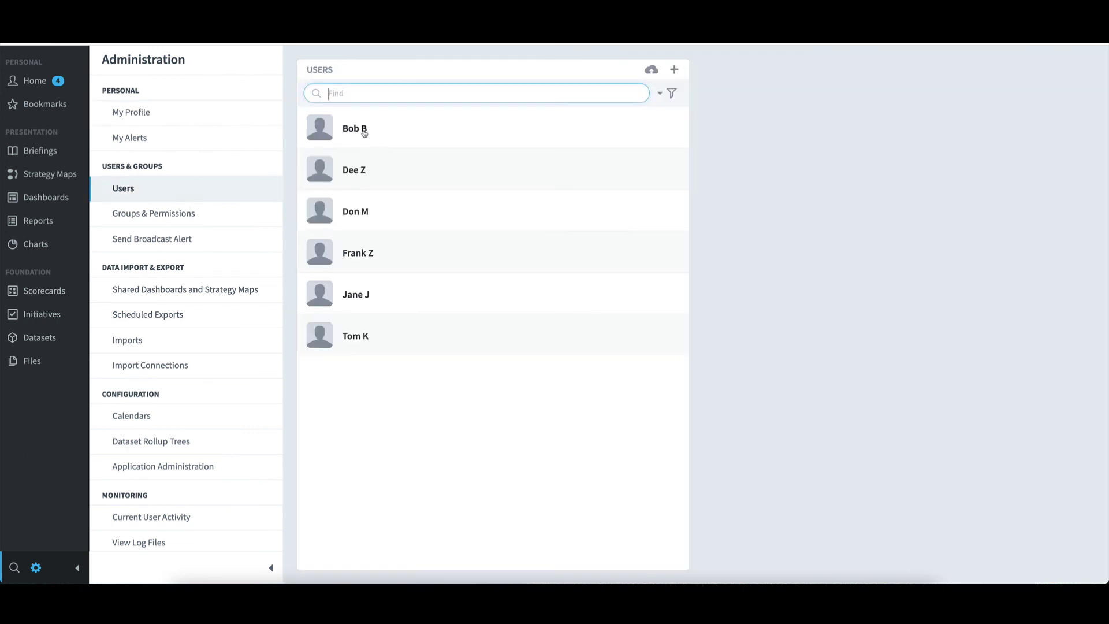
pyautogui.click(364, 134)
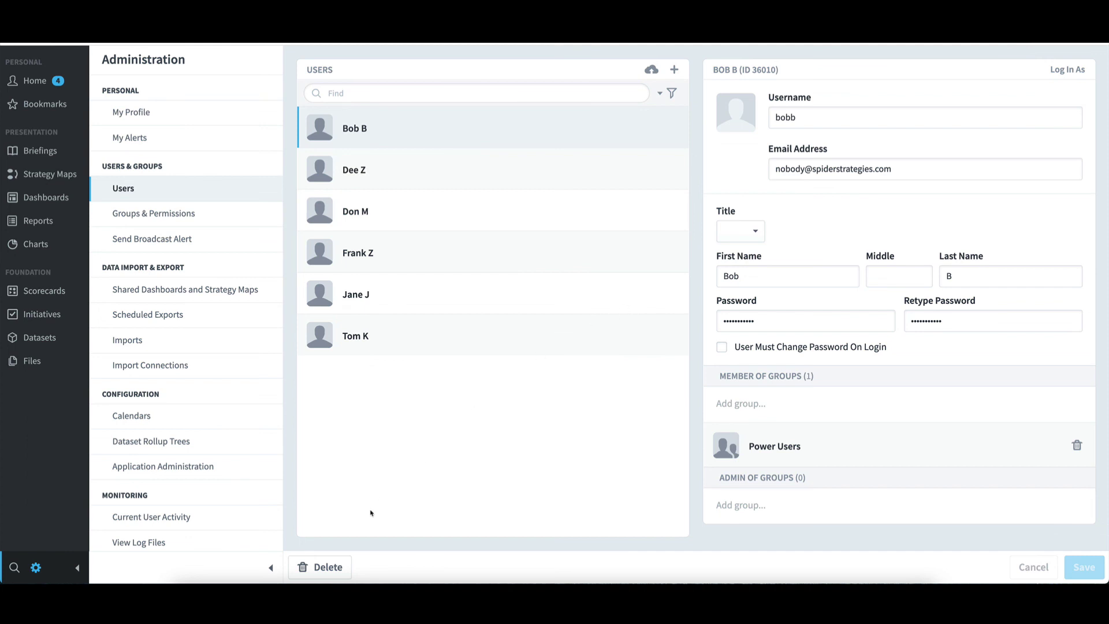
pyautogui.click(346, 566)
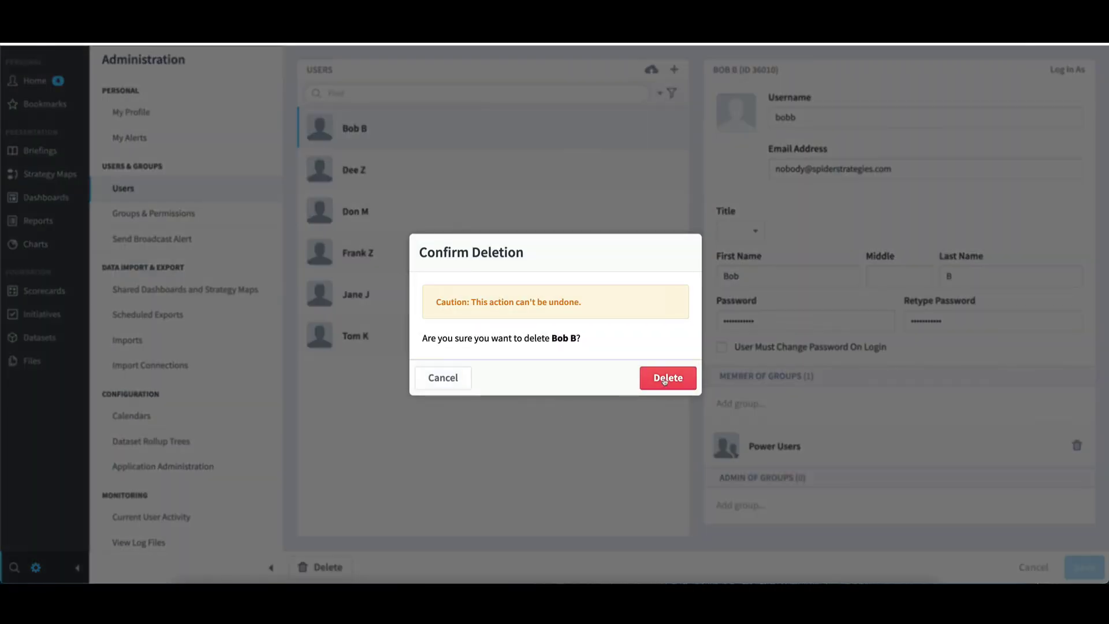
pyautogui.click(664, 379)
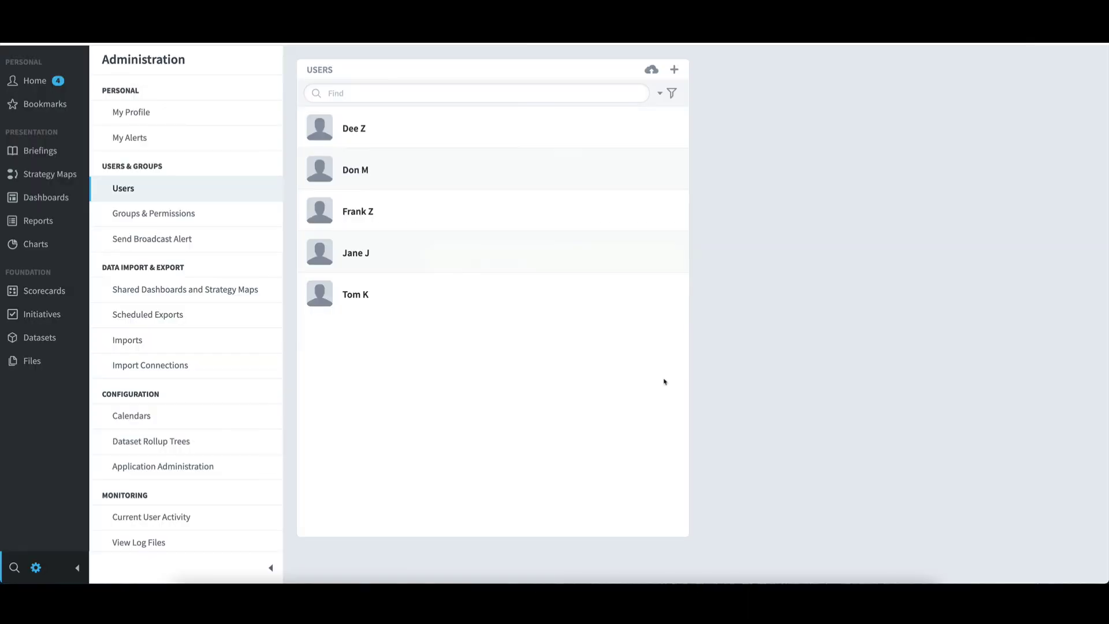